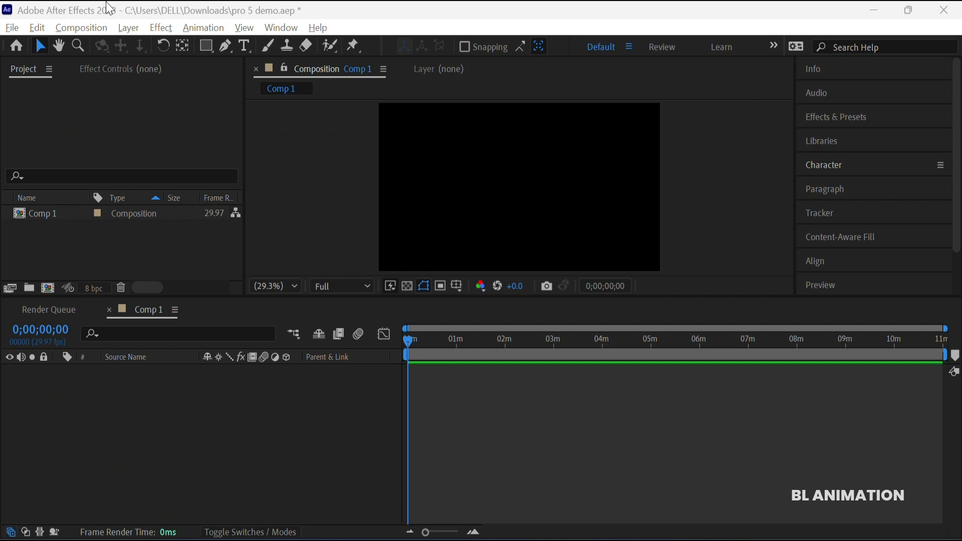
Add a text layer reading "GRAPHICS" to Comp 1
click(244, 46)
right_click(187, 415)
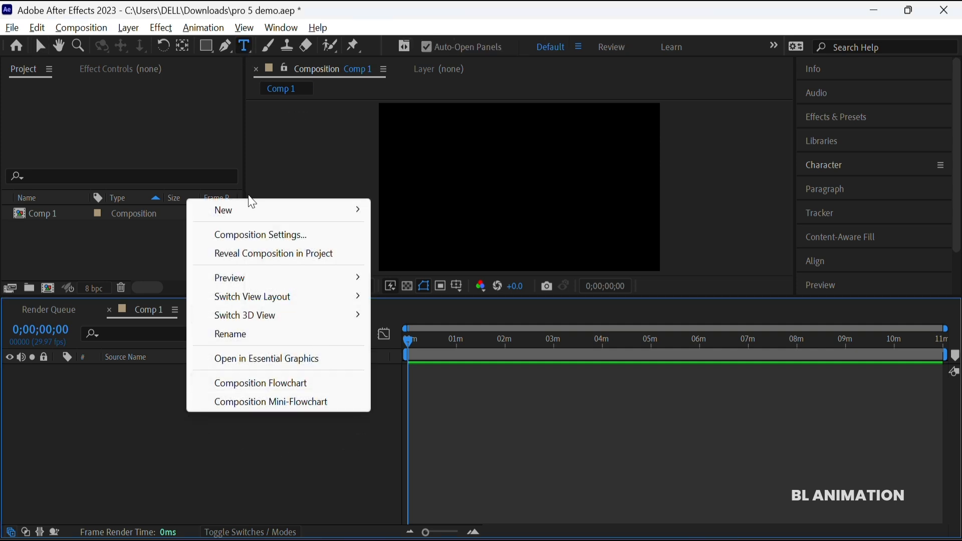
mouse_move(273, 208)
click(420, 240)
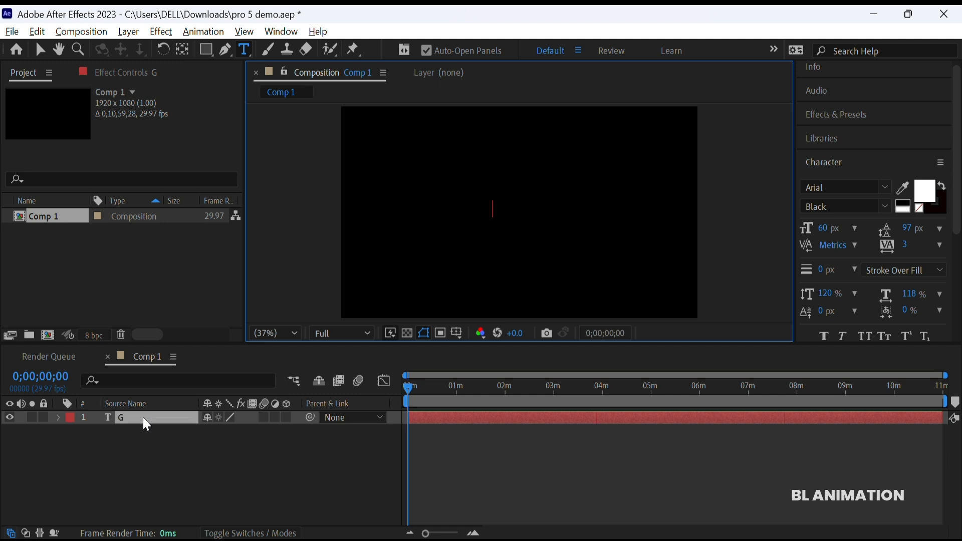
text(GRAPHICS)
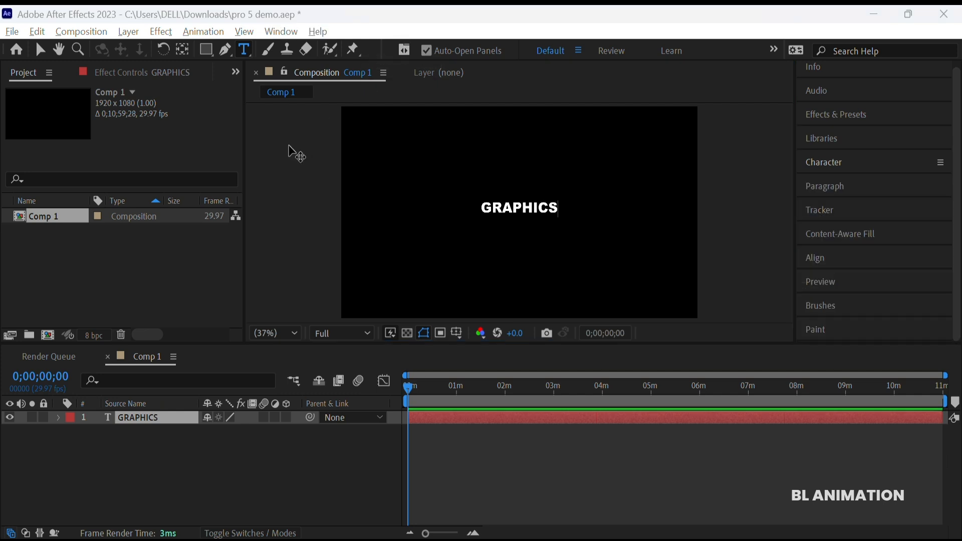
click(41, 49)
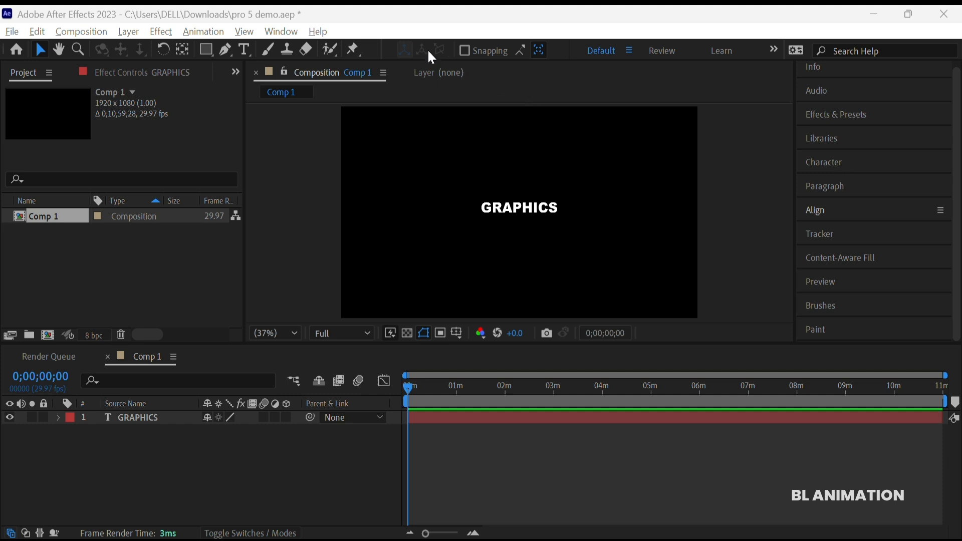
Select the GRAPHICS text layer and change its font to Poppins Bold
click(284, 38)
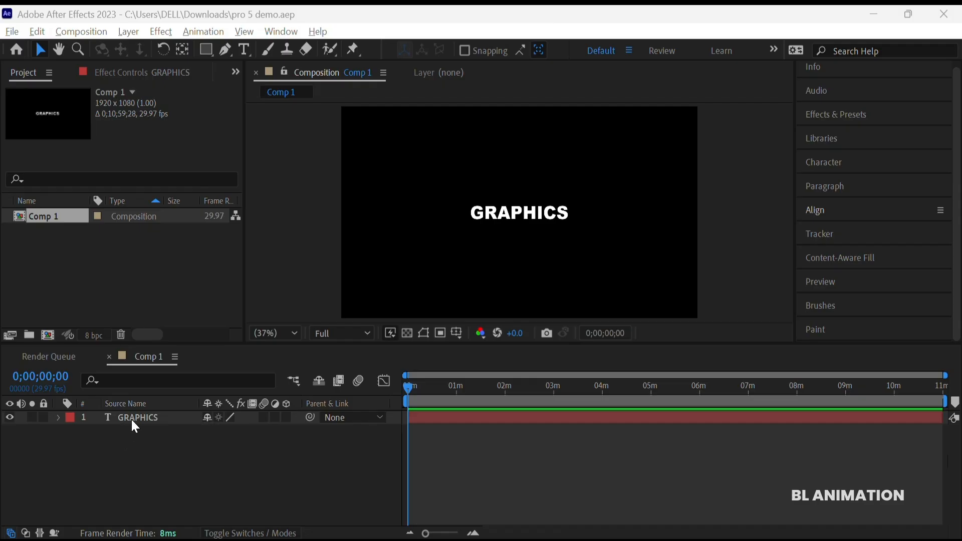
click(130, 418)
click(536, 217)
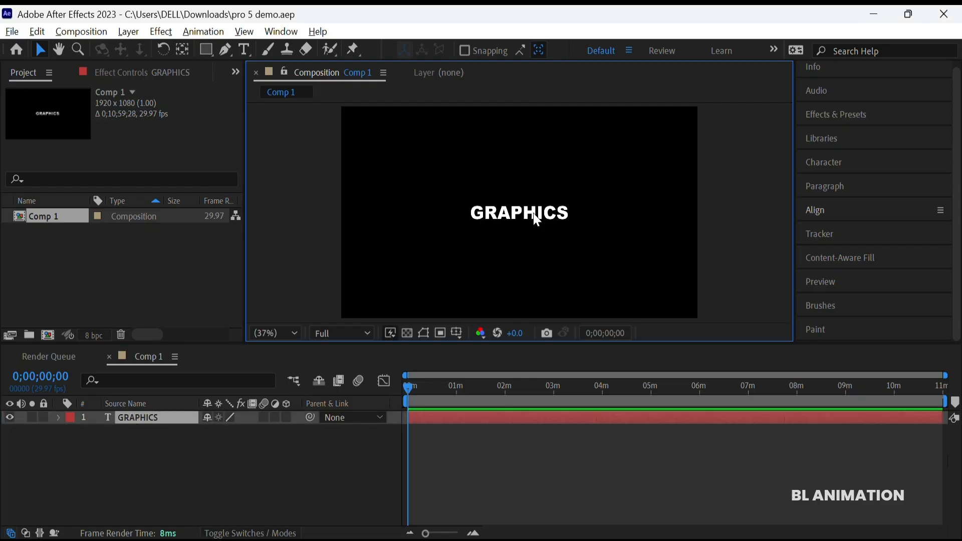
click(584, 422)
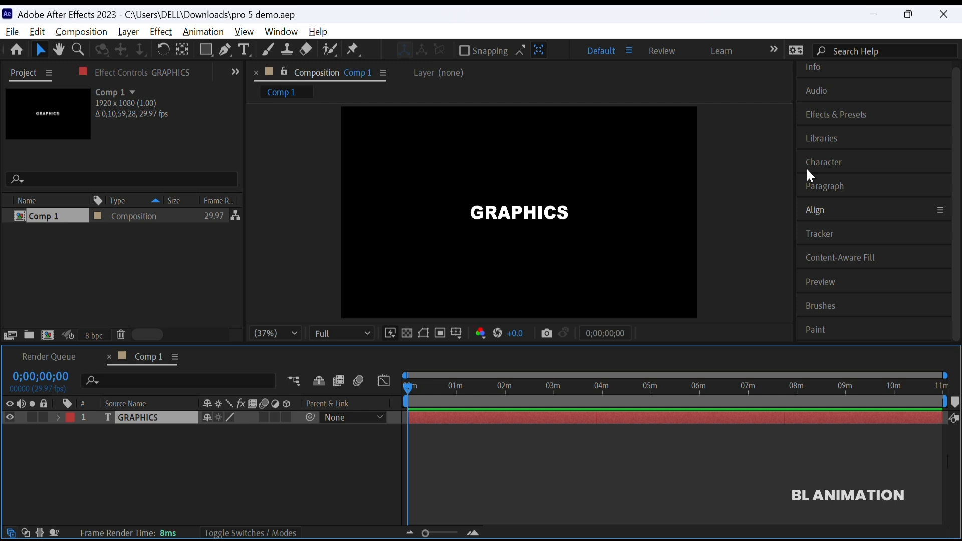
click(820, 165)
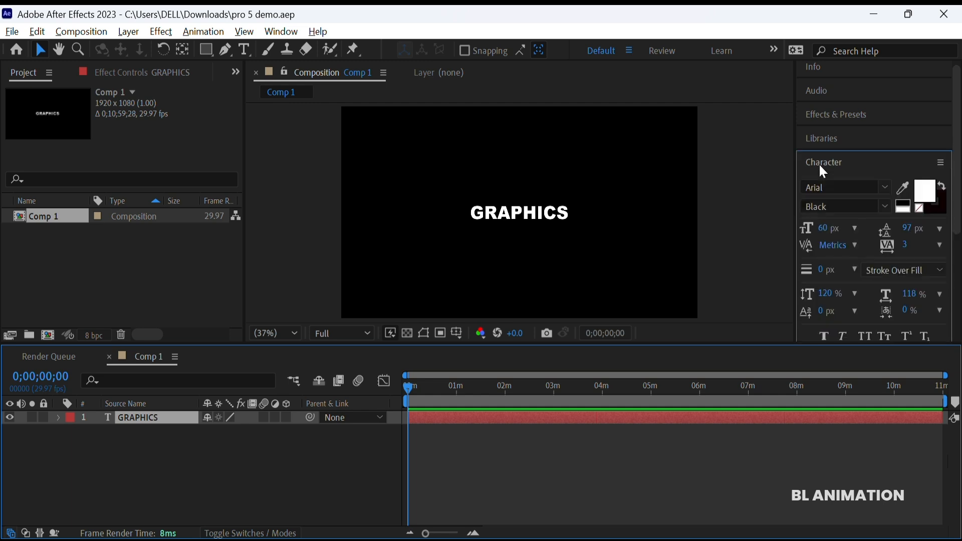
click(889, 196)
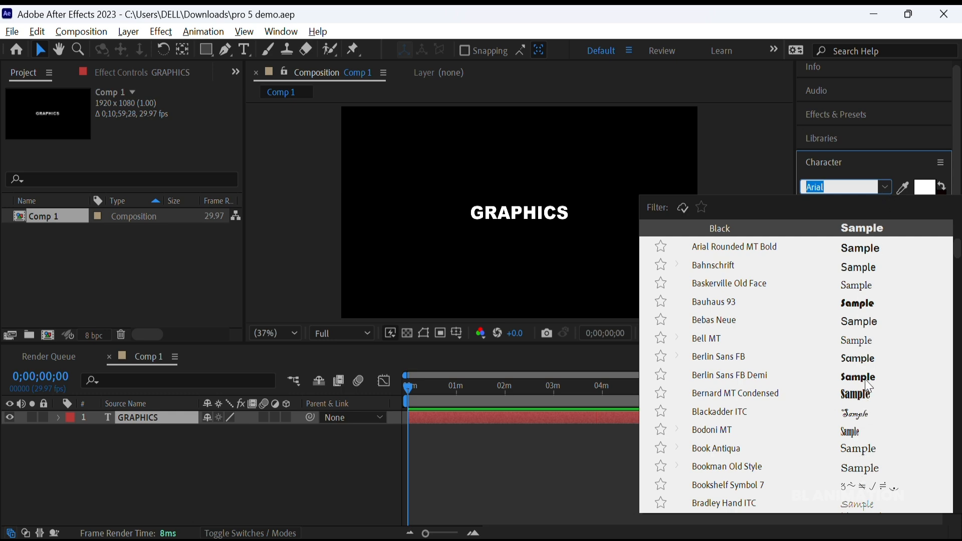
scroll(860, 436, down, 20)
scroll(860, 436, up, 5)
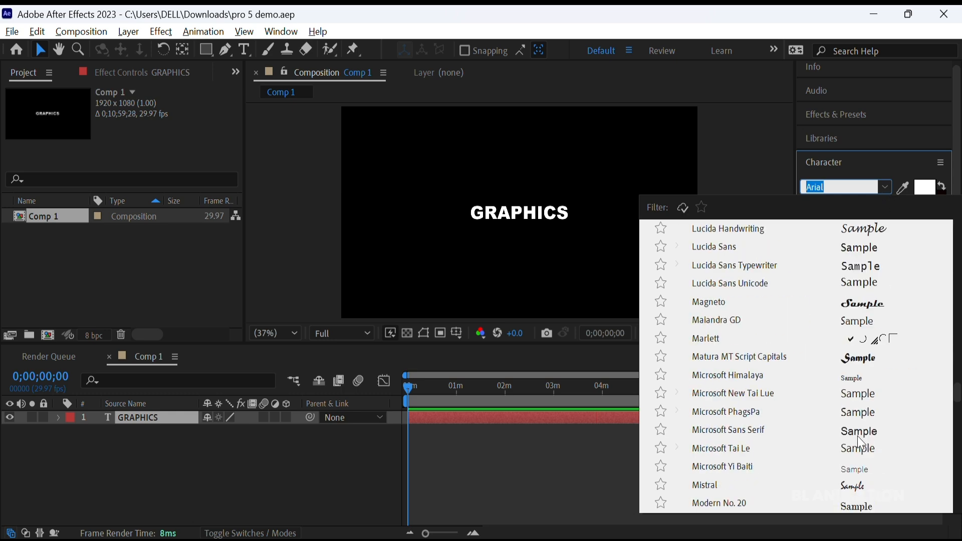
text(popp)
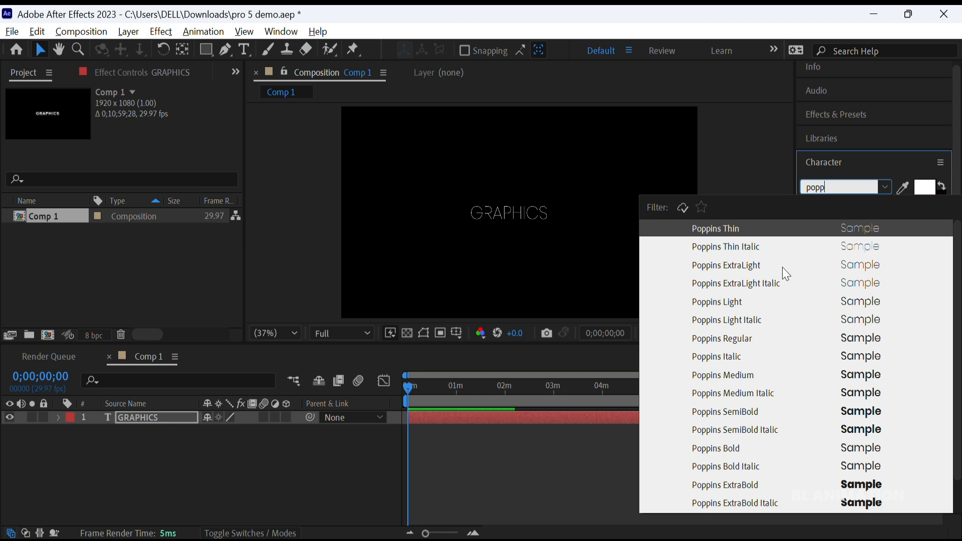
click(780, 452)
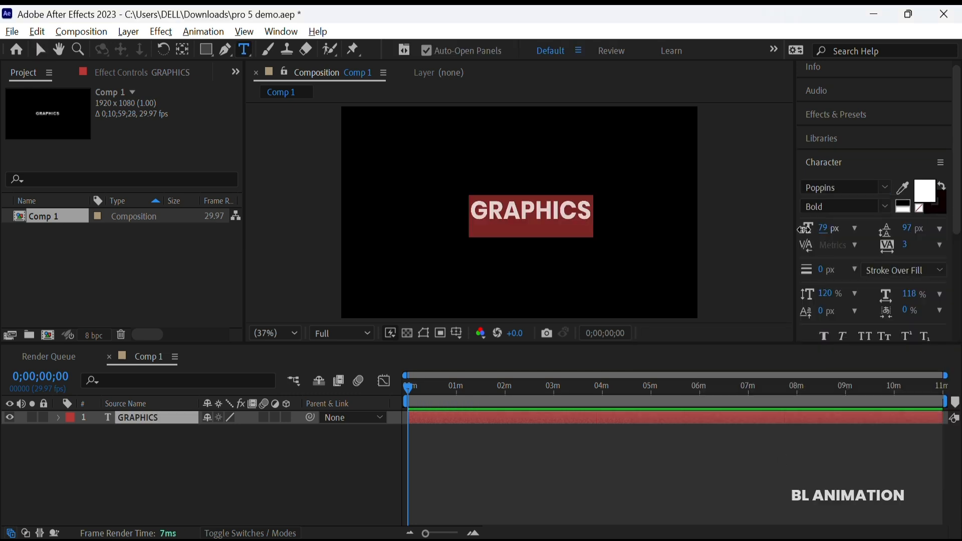
Enlarge the GRAPHICS text to a font size of 92 px and set its tracking to 14
drag(804, 229, 840, 230)
drag(908, 247, 906, 252)
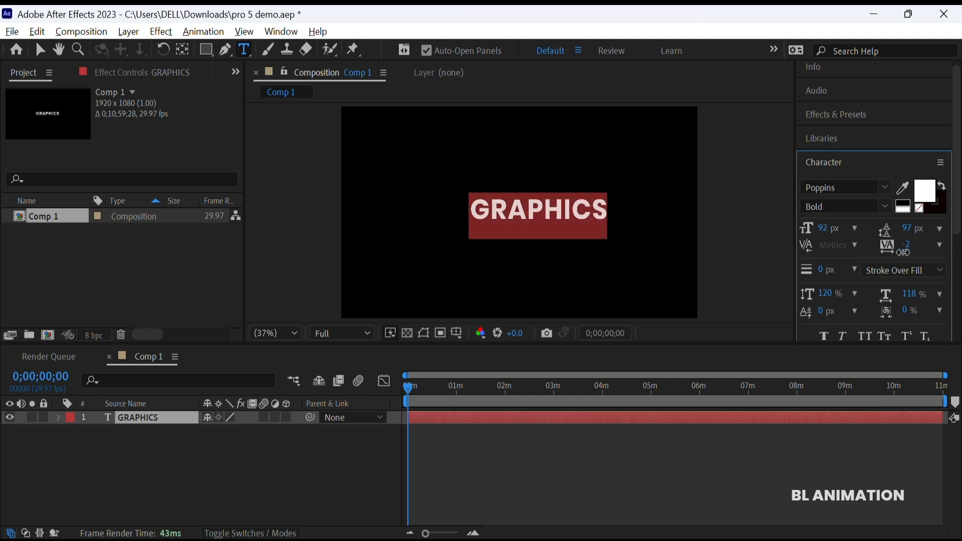
drag(906, 252, 923, 251)
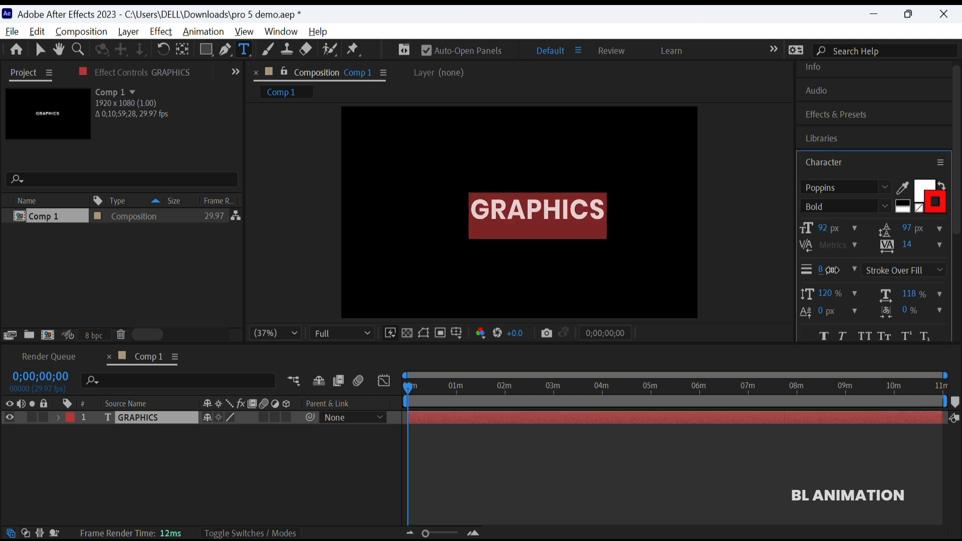
Give the GRAPHICS text a red outline with a stroke width of 8 px
drag(822, 269, 833, 269)
click(828, 270)
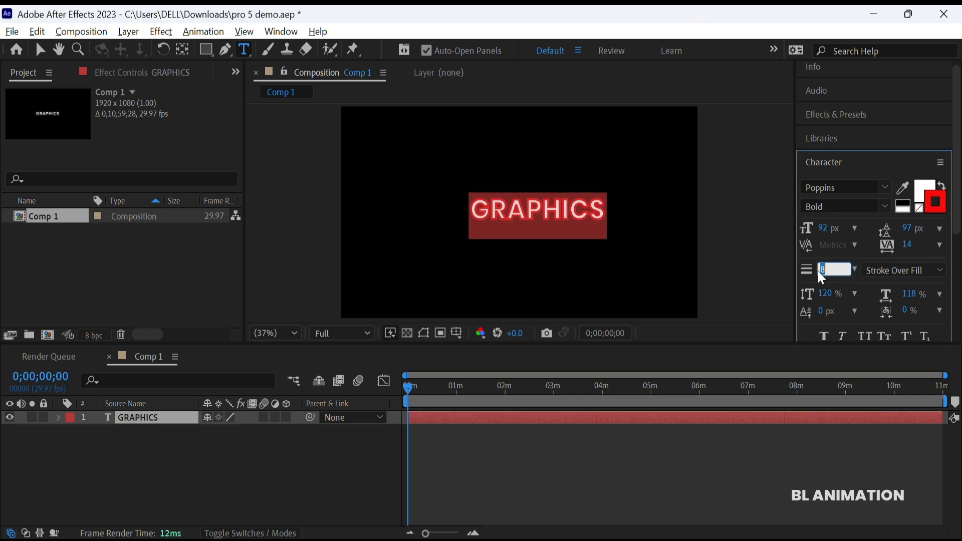
click(580, 229)
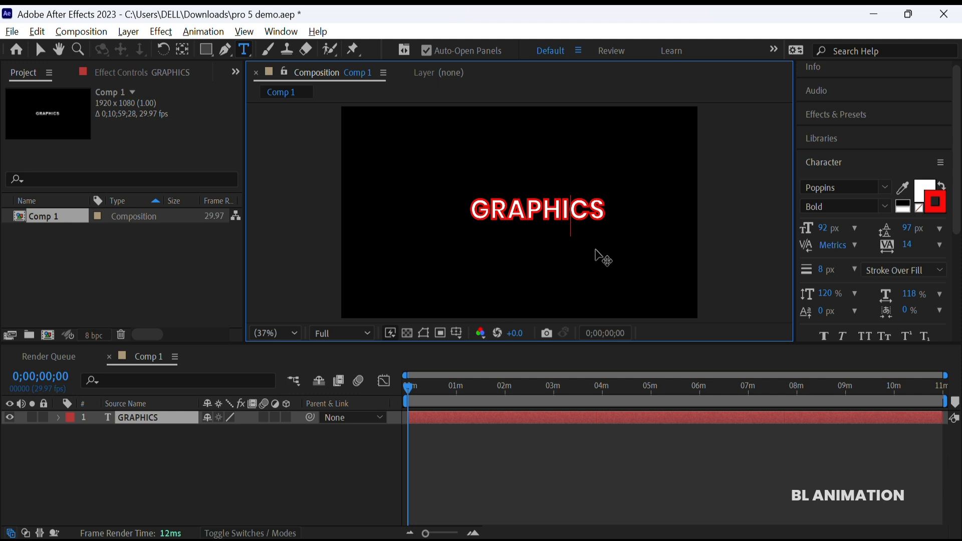
Select all of the text and set its vertical scale to 148% and horizontal scale to 109%
key(ctrl+a)
mouse_move(827, 293)
mouse_down()
mouse_move(858, 297)
mouse_move(834, 297)
mouse_up()
drag(908, 295, 931, 295)
Look up the Poppins font family again and apply its Bold style to the text
text(p)
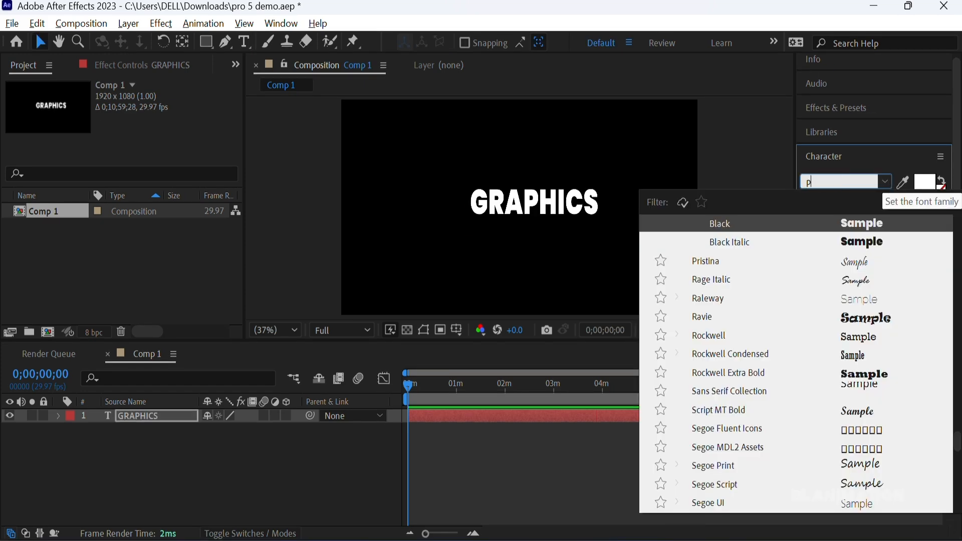
text(opp)
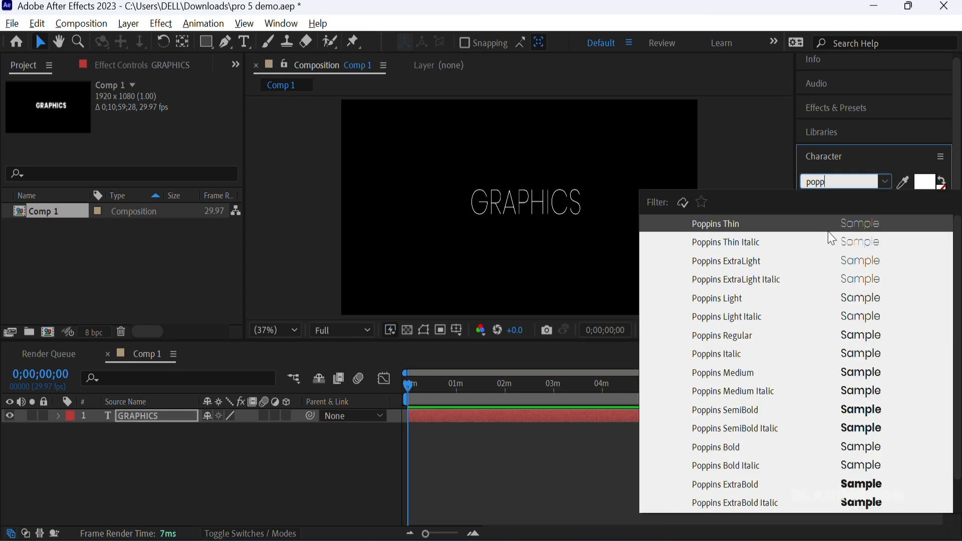
key(Return)
click(886, 201)
click(850, 434)
Change the fill colour of the GRAPHICS text to black (000000)
click(924, 196)
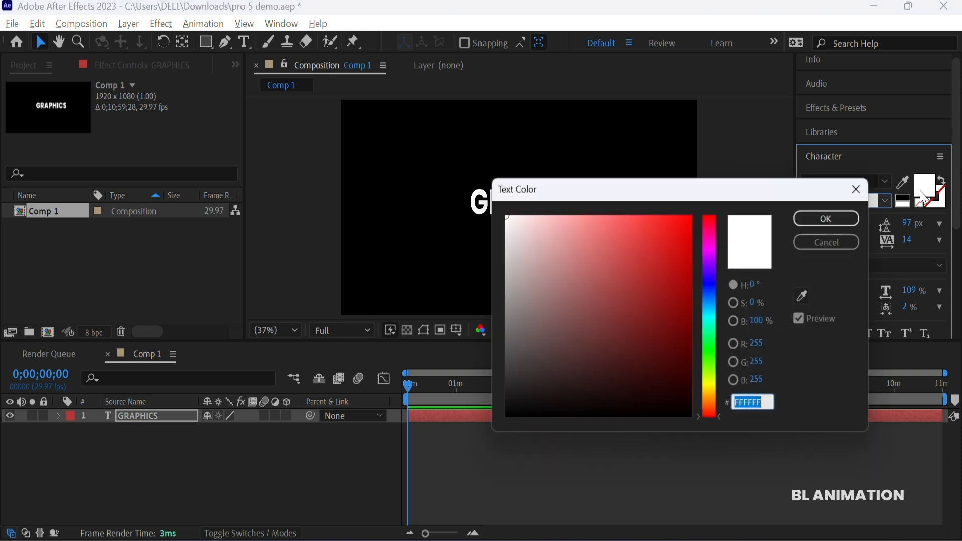
drag(623, 372, 665, 419)
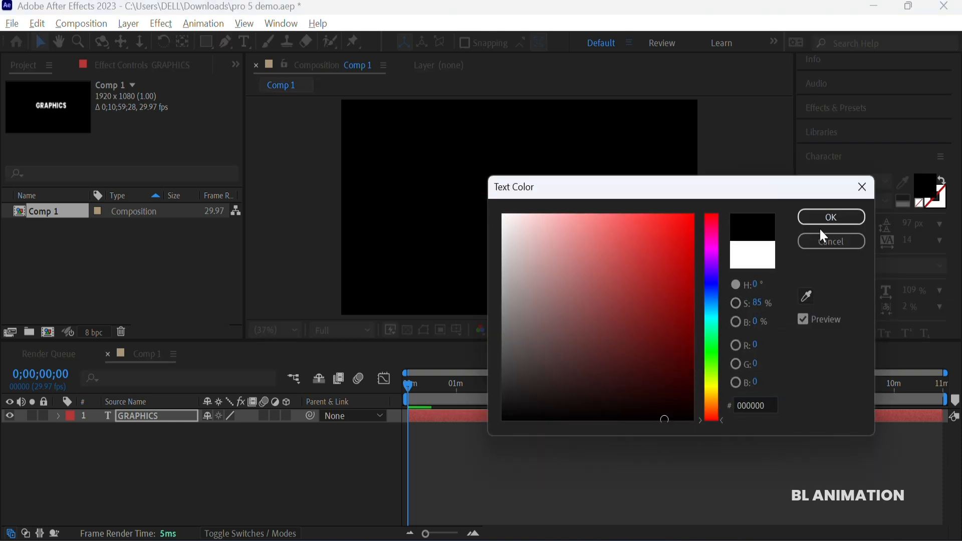
click(829, 219)
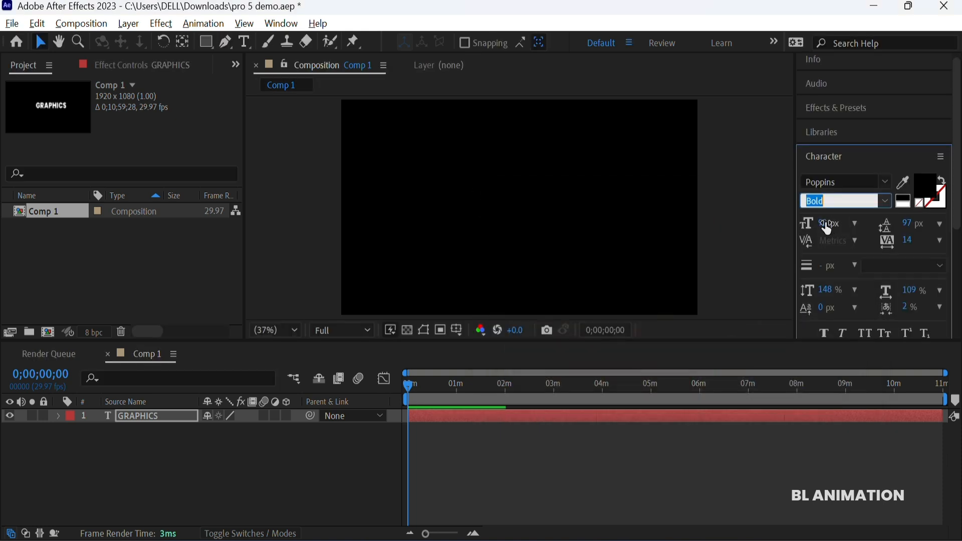
Change the background colour of Comp 1 to white in the composition settings
right_click(726, 200)
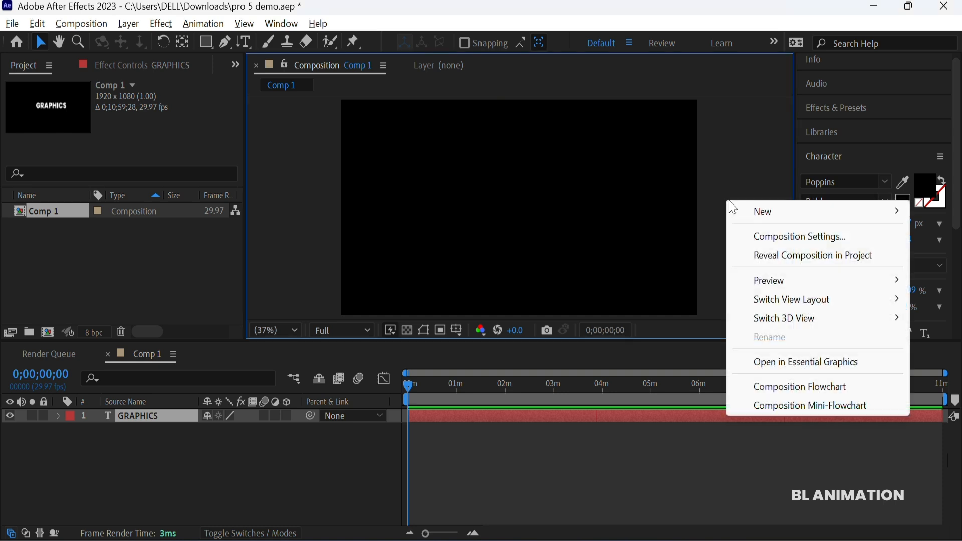
click(774, 241)
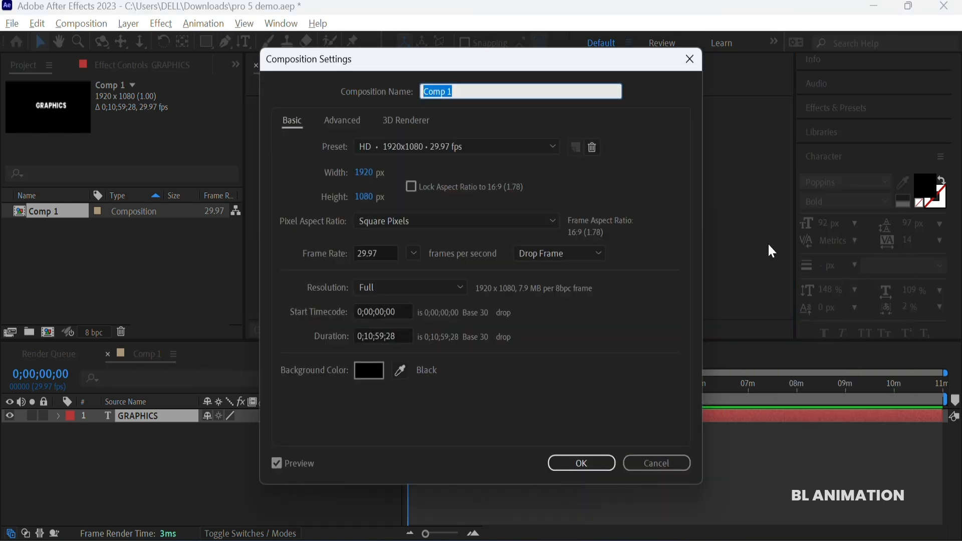
click(371, 373)
drag(660, 291, 458, 178)
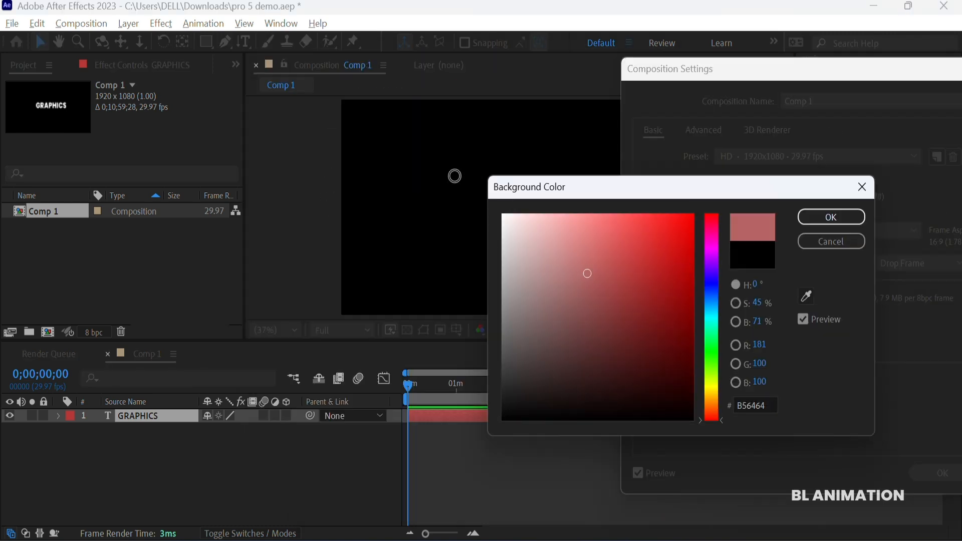
click(842, 216)
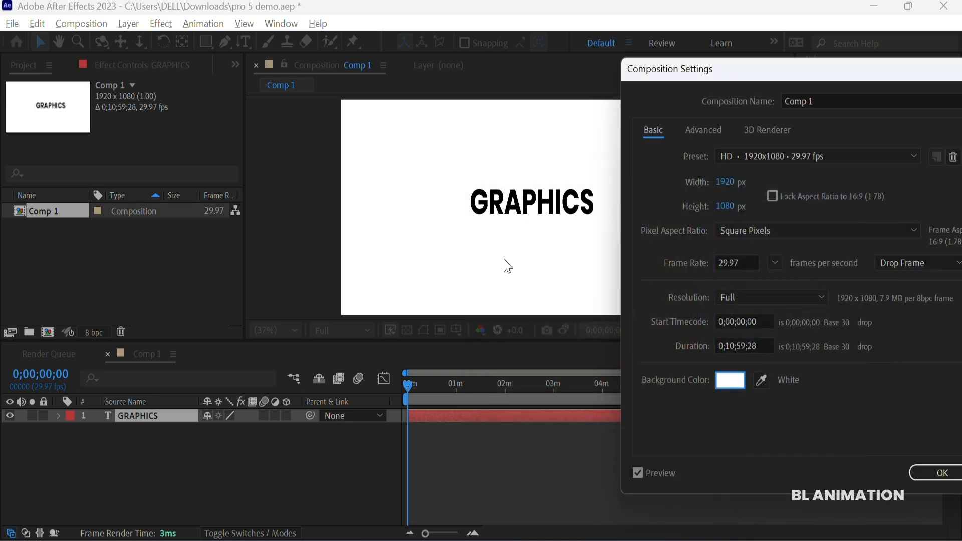
click(951, 475)
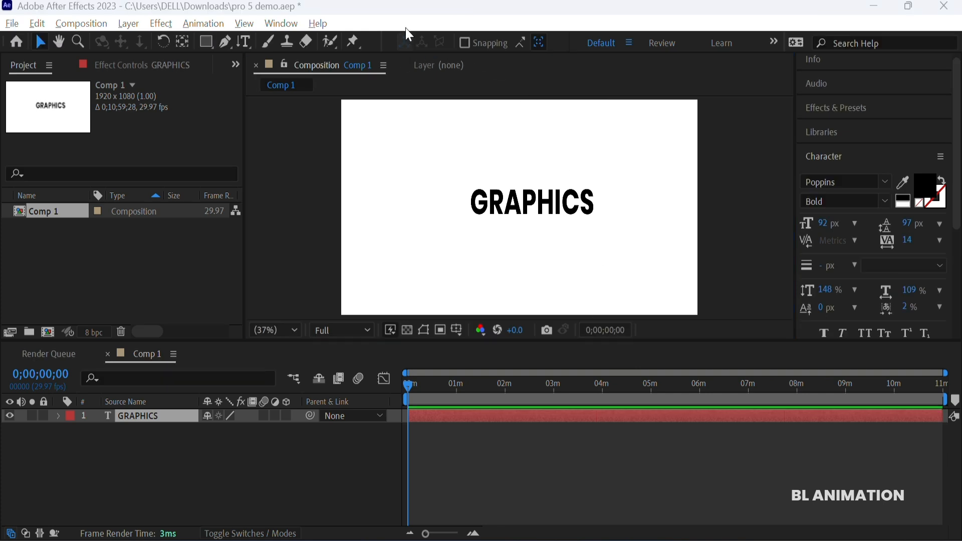
Recolour the text fill red (FC1313), and replace it with the blue sampled by eyedropper from the active Selection tool icon
click(926, 187)
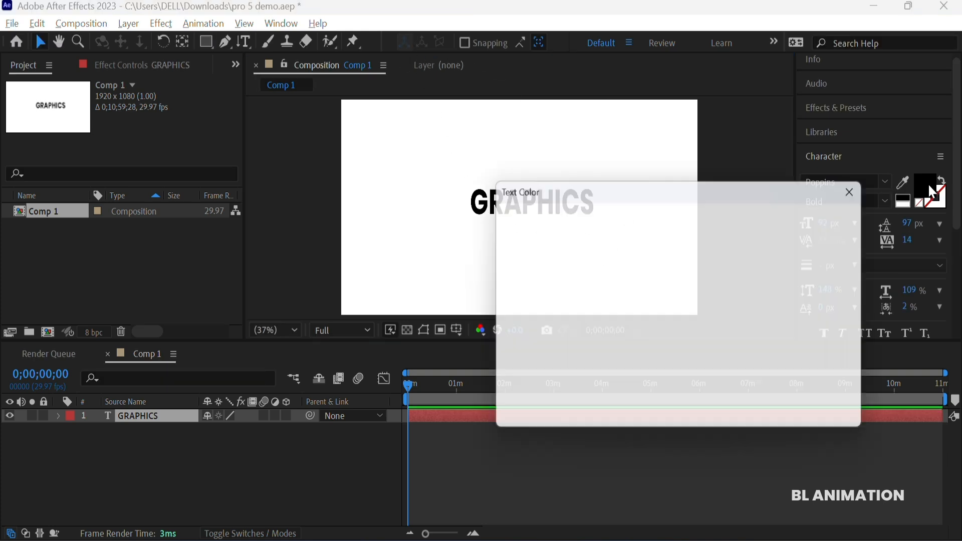
drag(686, 277, 680, 216)
click(832, 218)
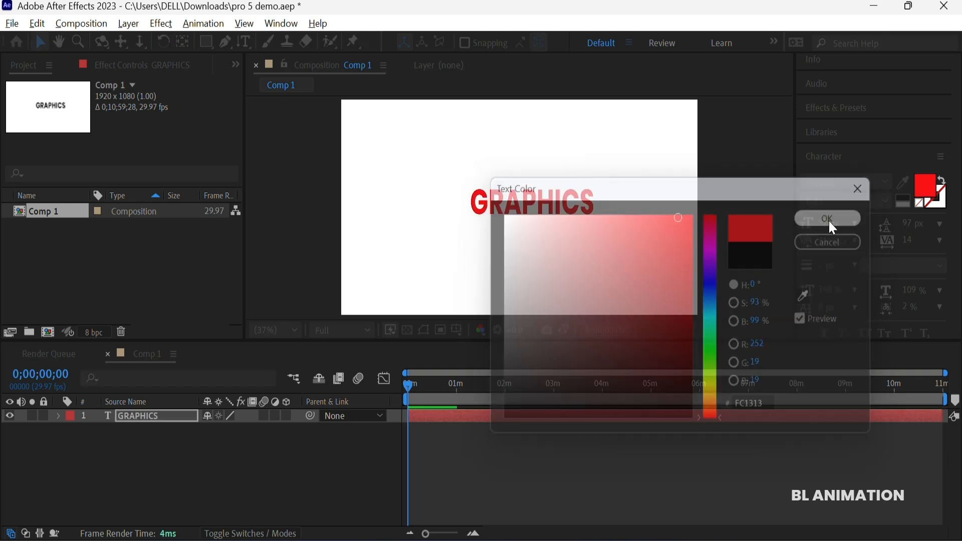
click(904, 182)
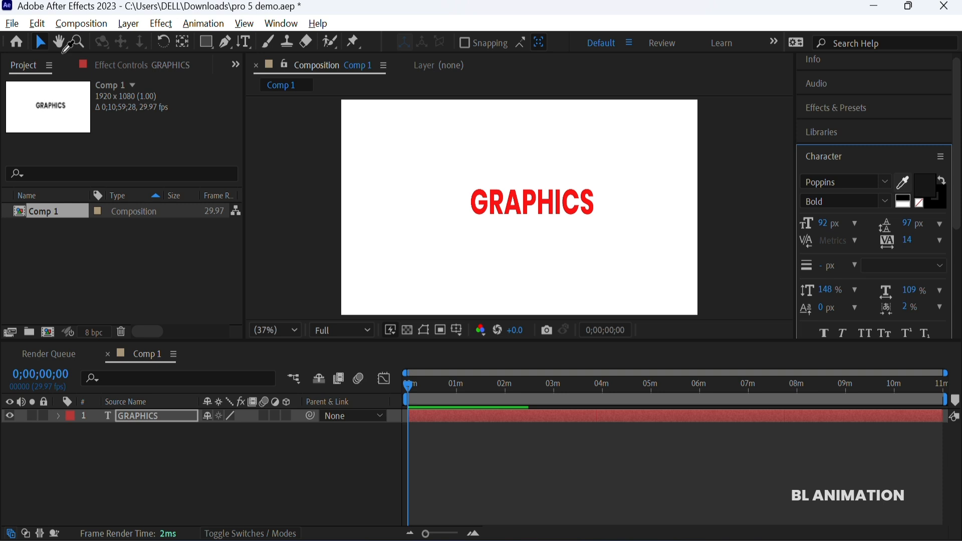
click(44, 45)
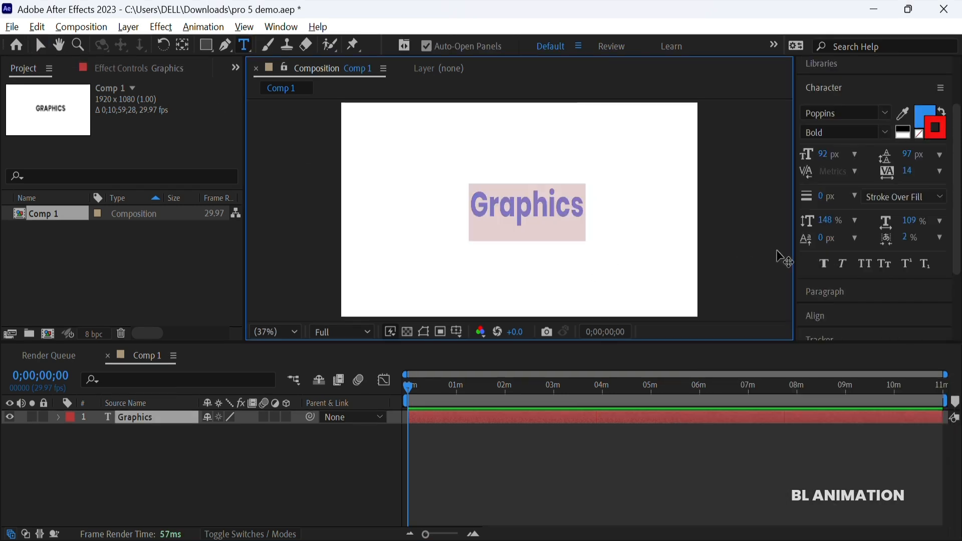
Try faux bold, all caps, small caps, superscript and subscript on the Graphics text, switching each style off again
click(823, 264)
click(822, 264)
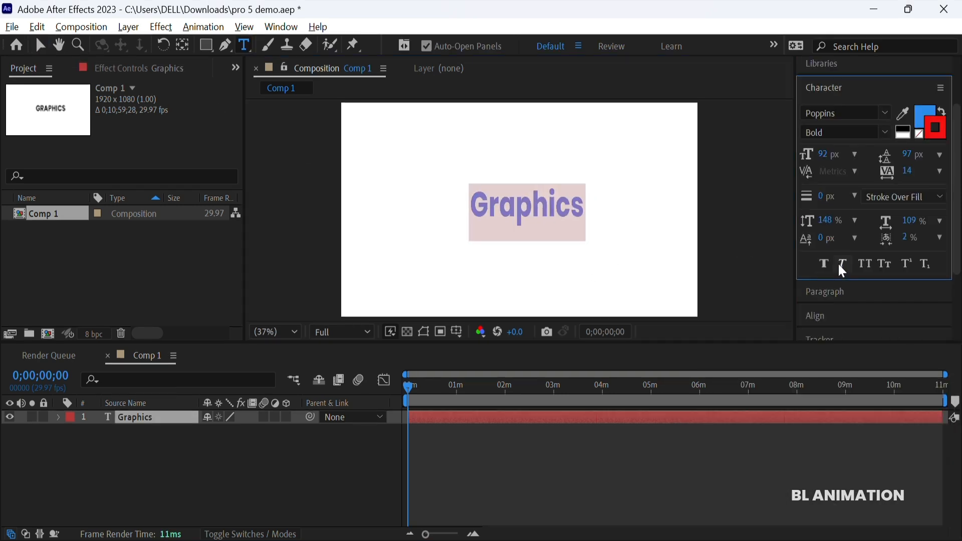
click(866, 266)
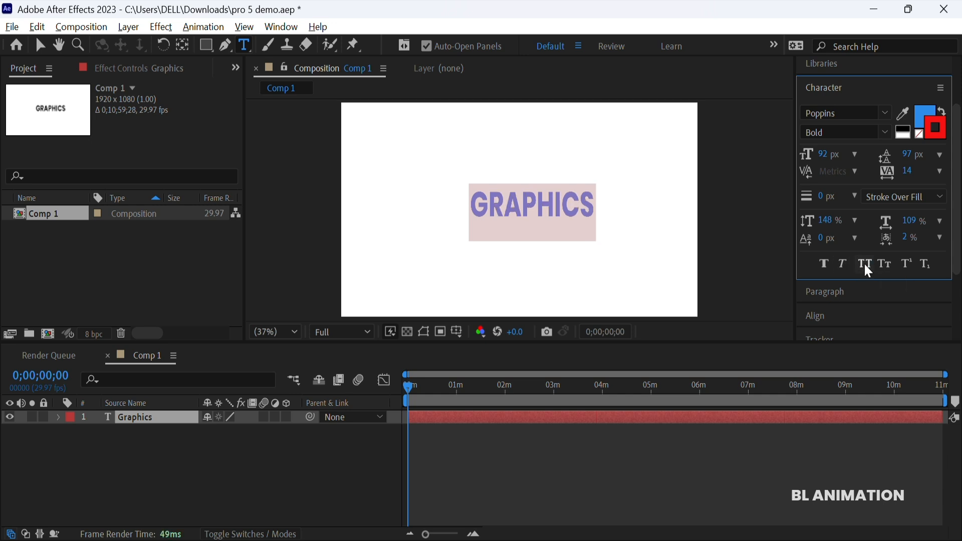
click(865, 265)
click(885, 266)
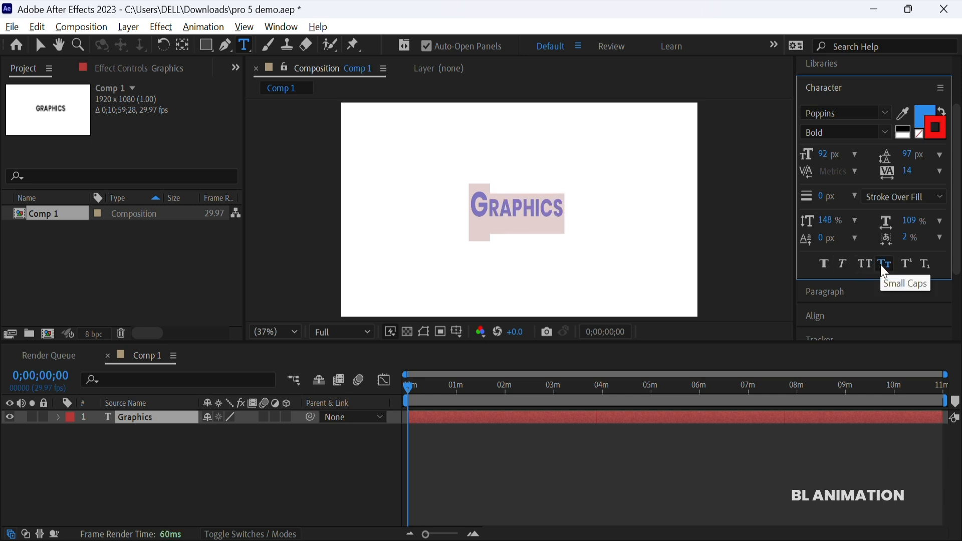
click(886, 267)
click(907, 265)
click(903, 264)
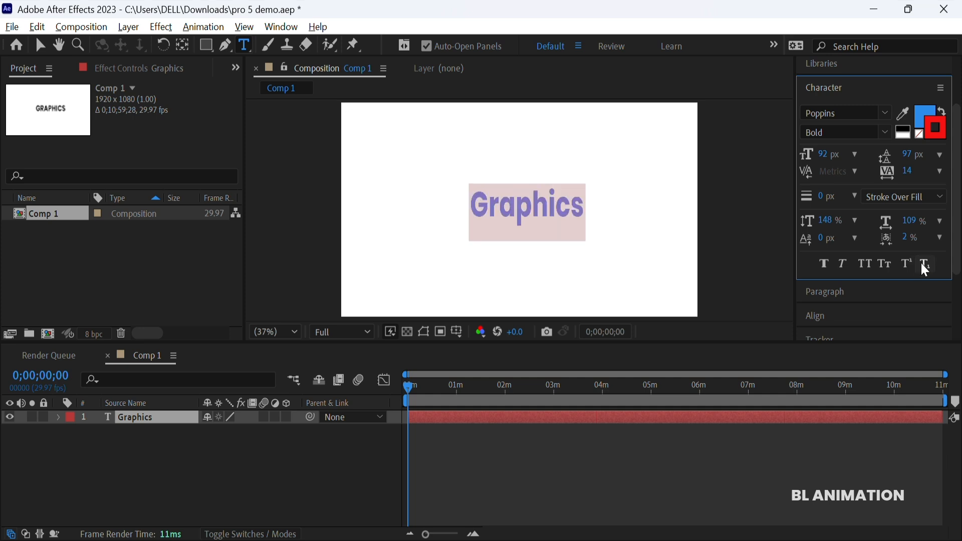
click(922, 265)
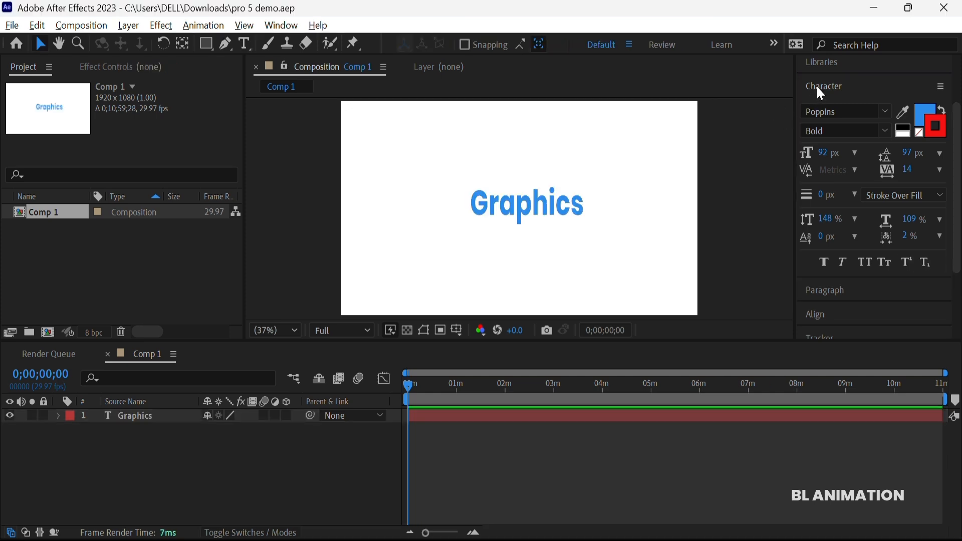
Try left and right paragraph alignment on the Graphics text, and return it to centred
click(819, 88)
click(822, 184)
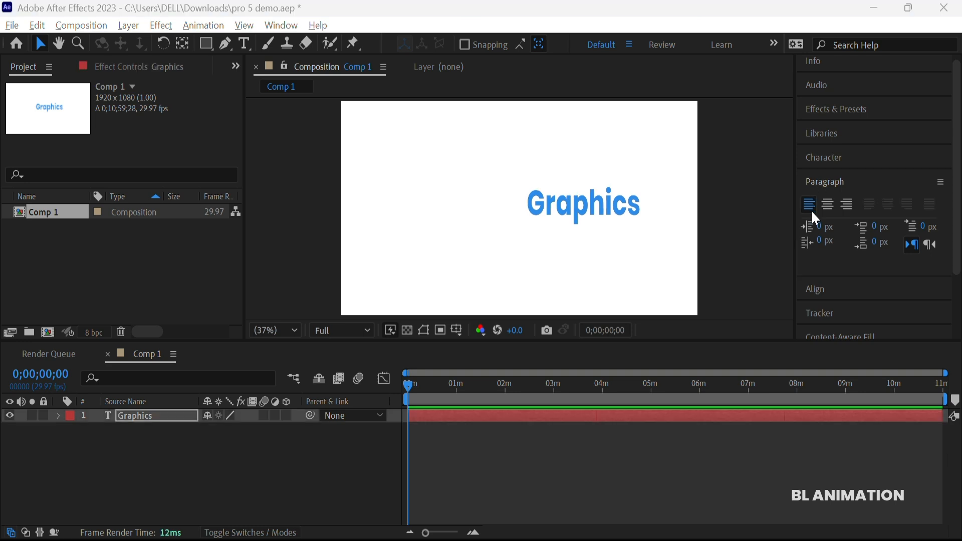
click(827, 206)
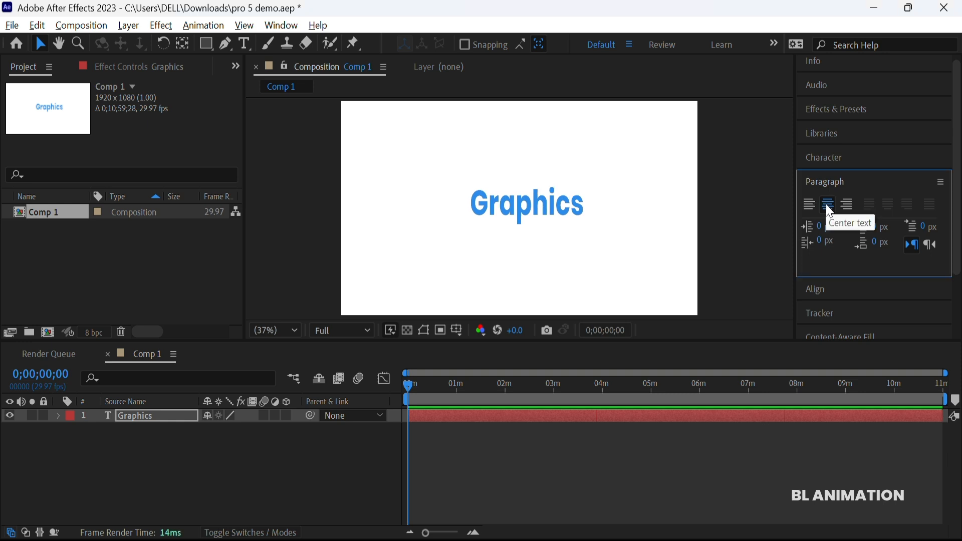
click(849, 207)
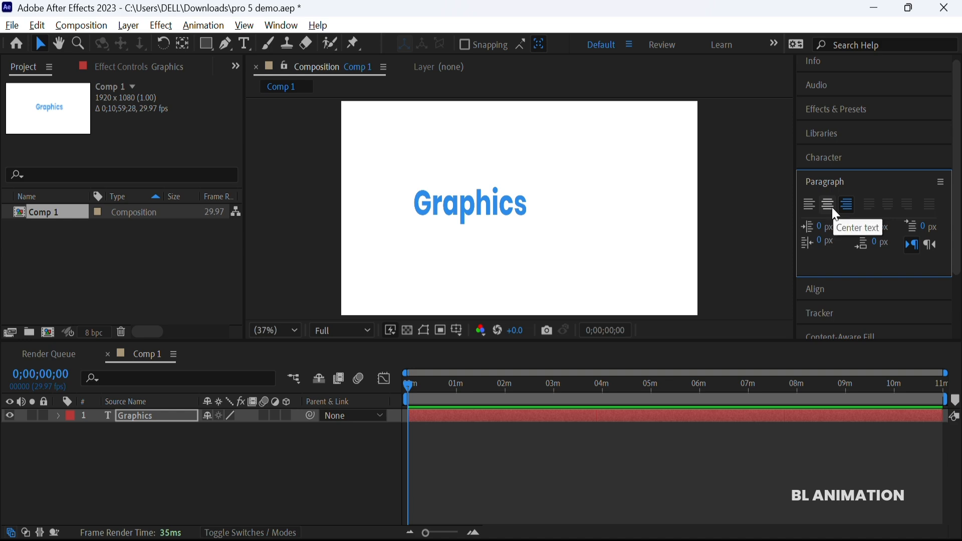
click(831, 207)
Try aligning the Graphics layer to each edge of the composition, and centre it horizontally and vertically
click(825, 211)
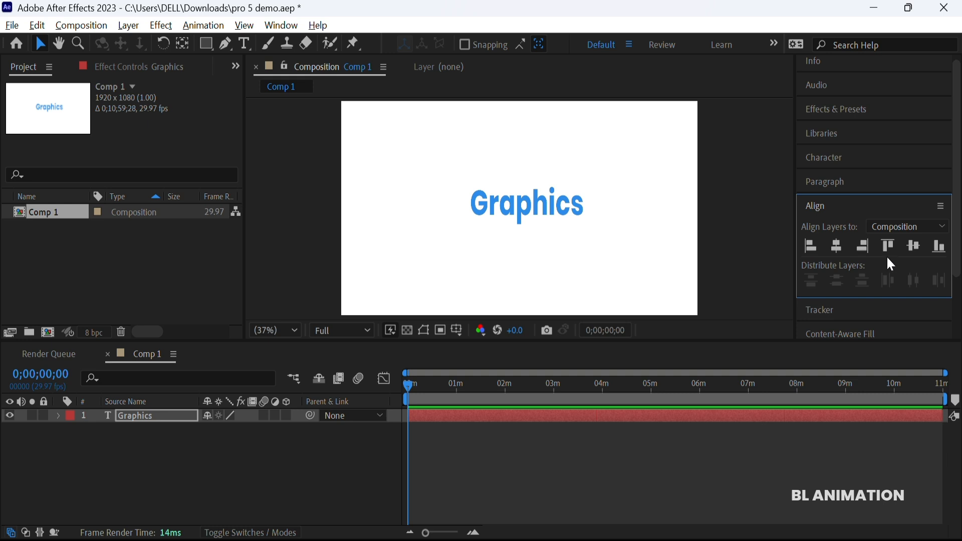
click(812, 250)
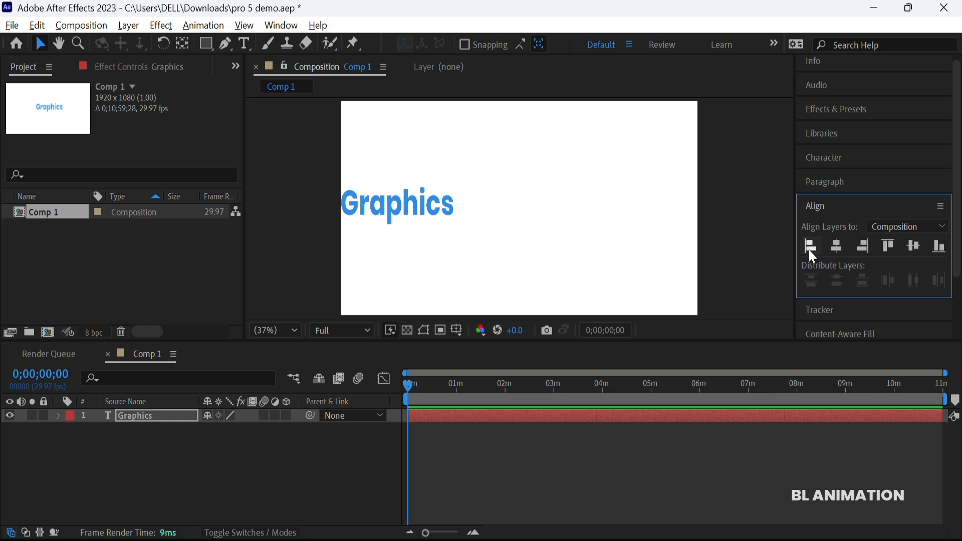
click(863, 248)
click(889, 246)
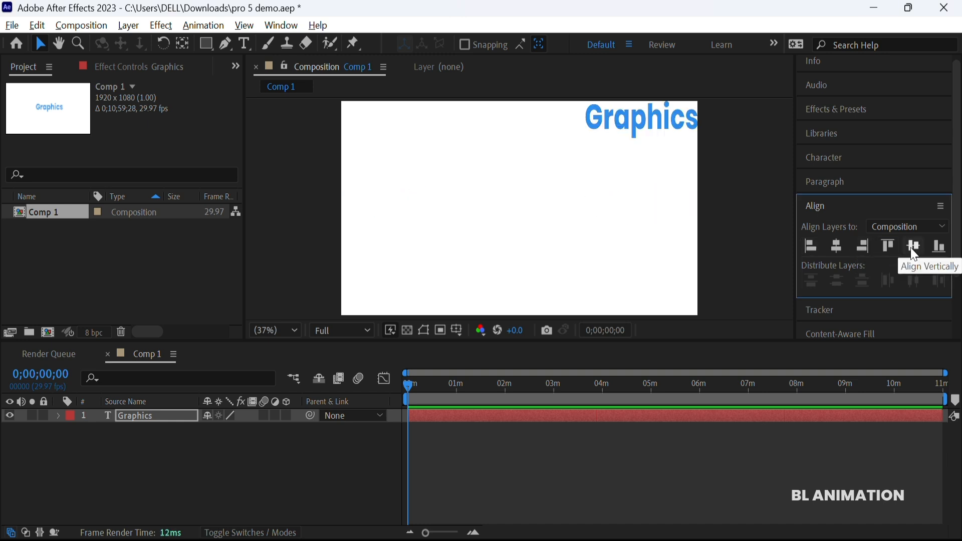
click(915, 248)
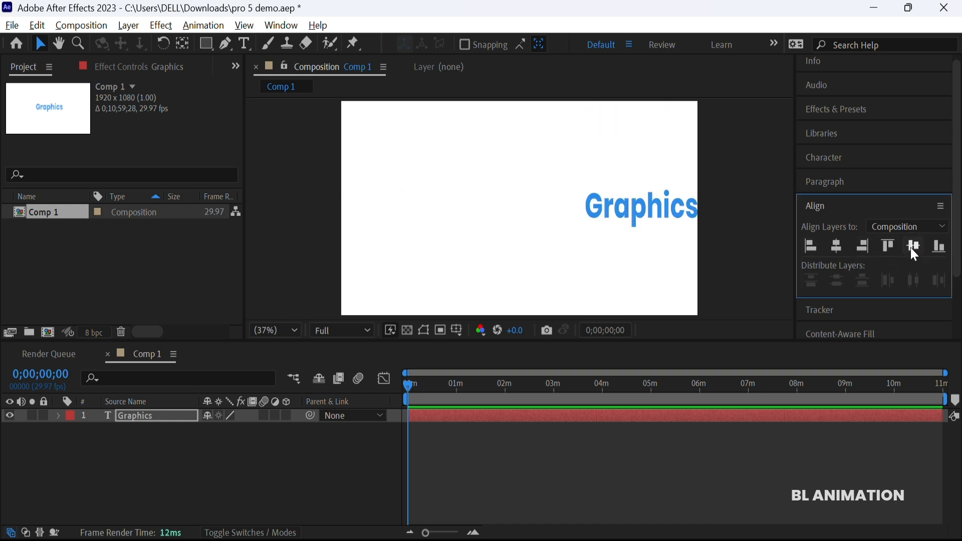
click(940, 248)
click(842, 250)
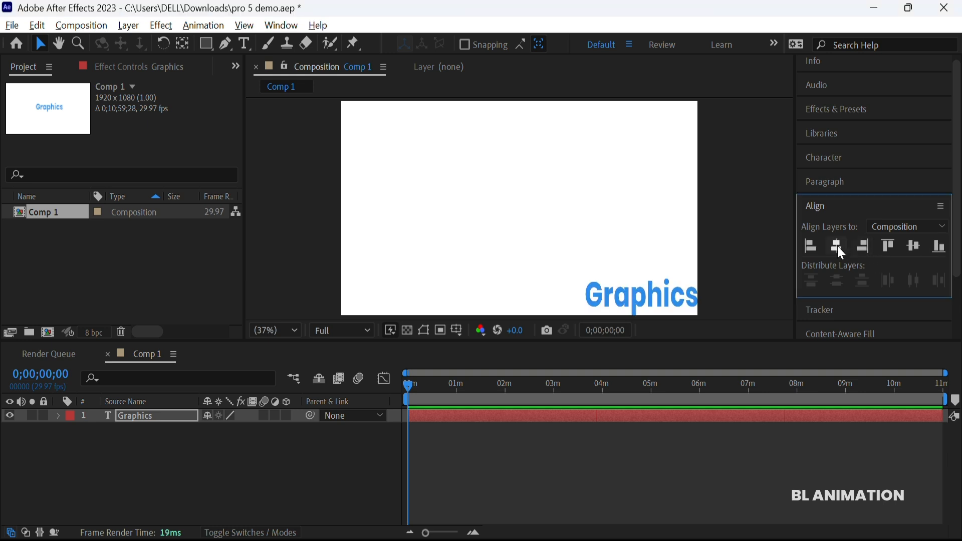
click(913, 248)
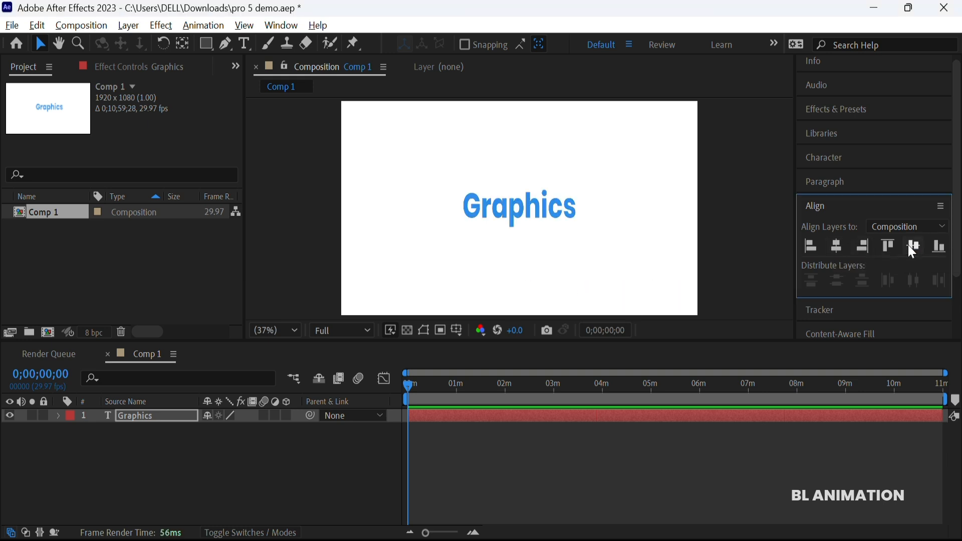
Add a second text layer reading Design below the Graphics text
click(260, 89)
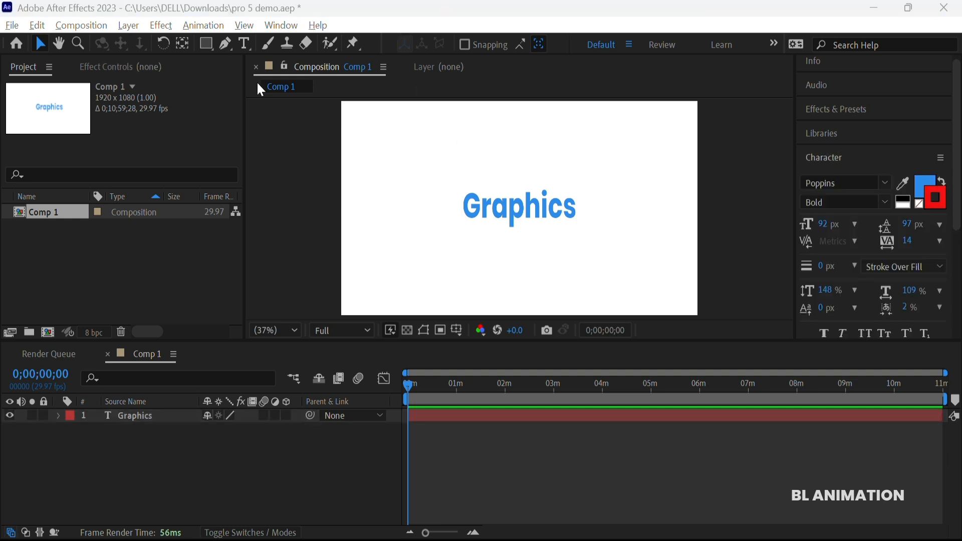
click(247, 44)
click(477, 265)
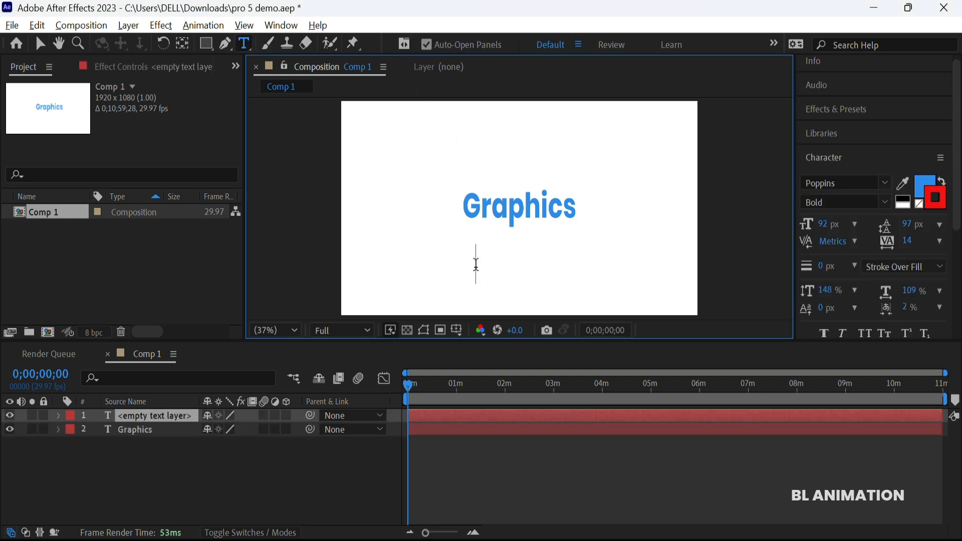
text(D)
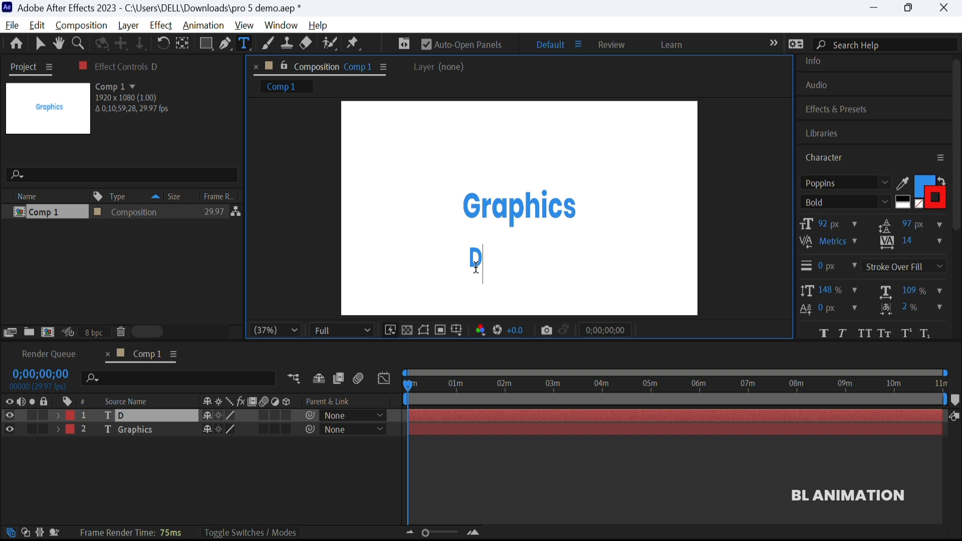
text(esi)
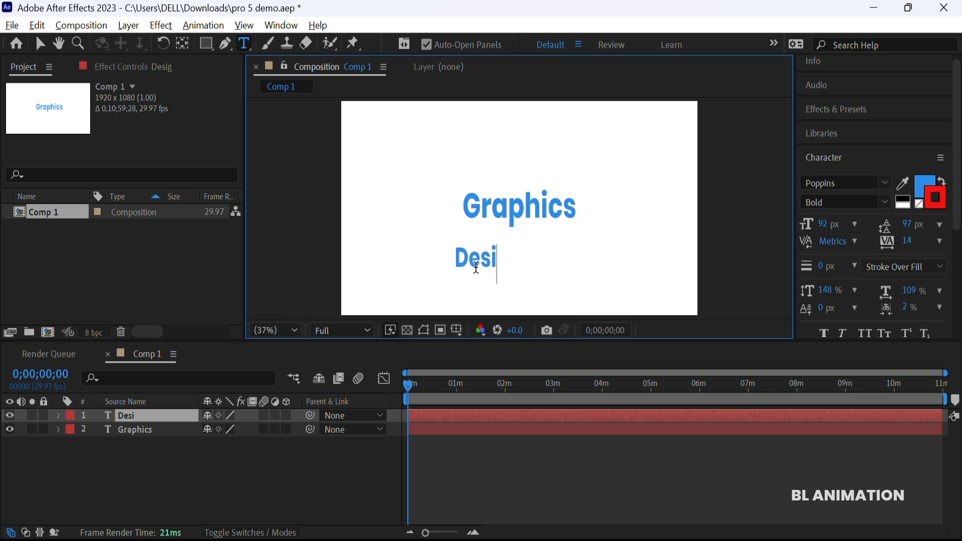
text(gn)
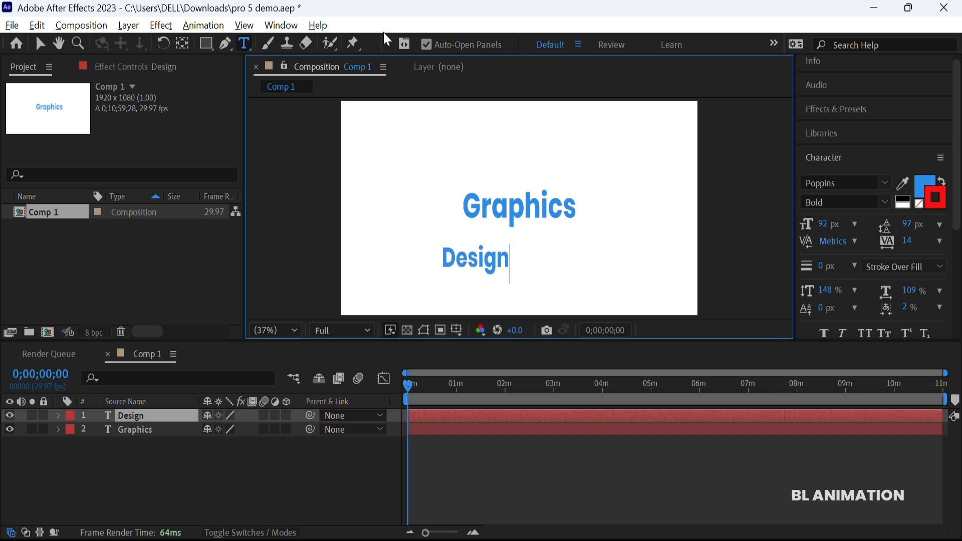
key(Escape)
Try aligning the Design and Graphics layers together by their horizontal centres, top edges and vertical centres
shift+click(767, 430)
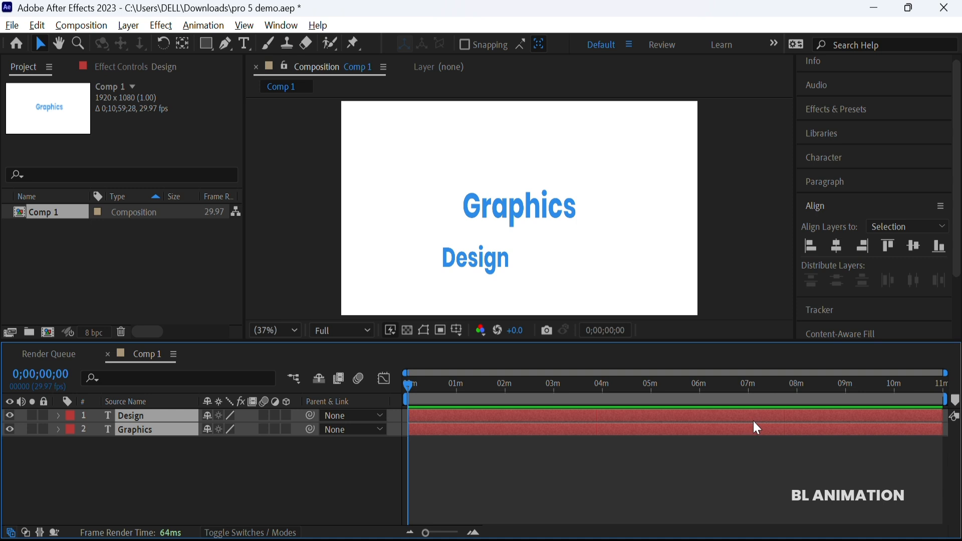
click(837, 246)
click(907, 232)
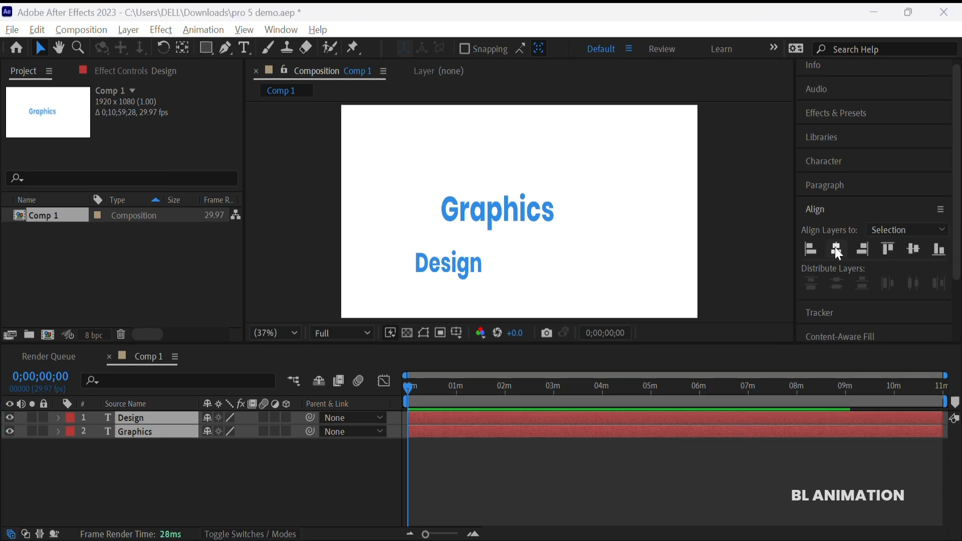
click(835, 247)
click(886, 253)
click(915, 250)
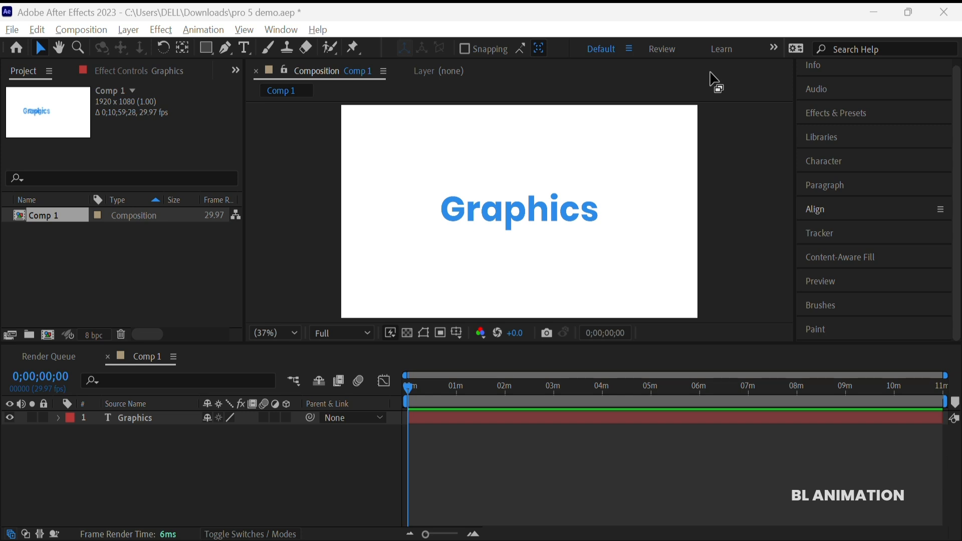
Save the project and expand the Graphics layer's Text properties down to Source Text
key(ctrl+s)
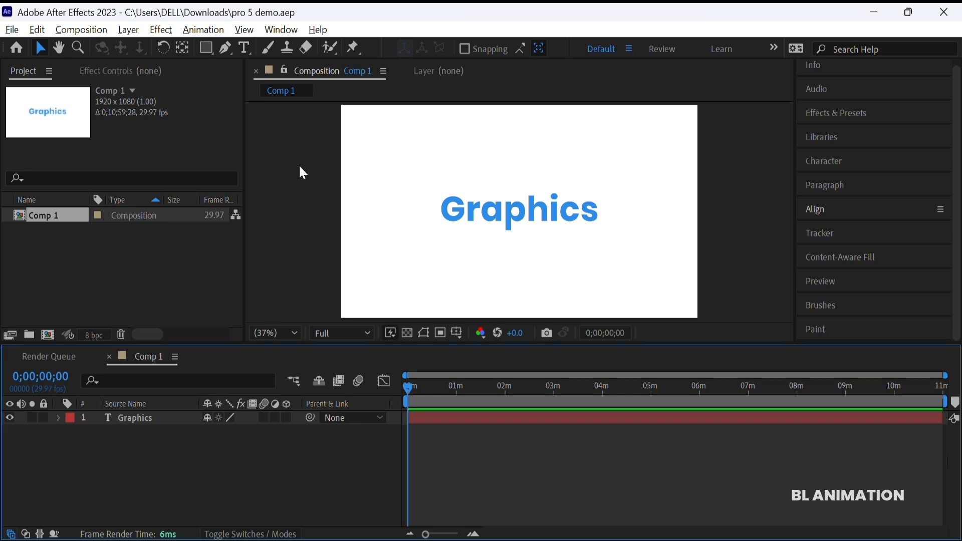
click(58, 419)
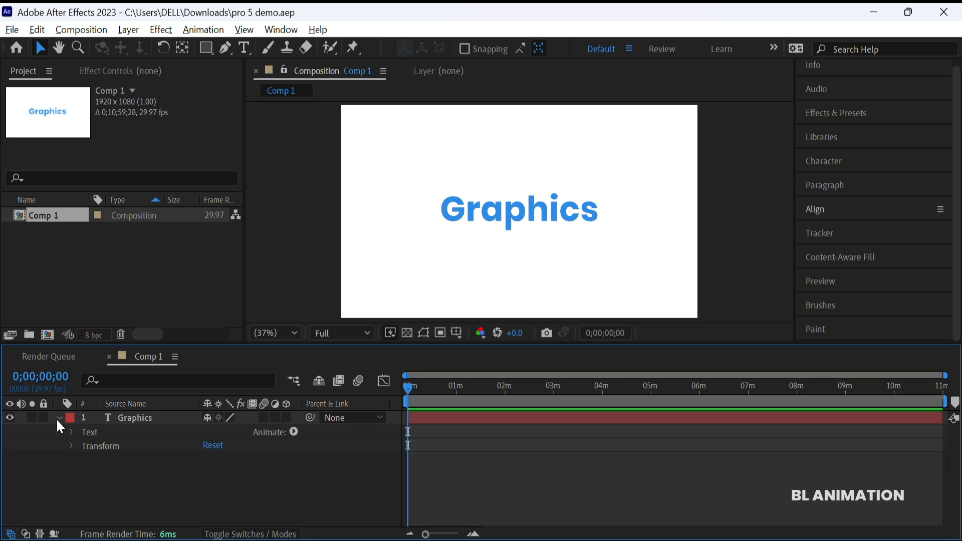
click(91, 432)
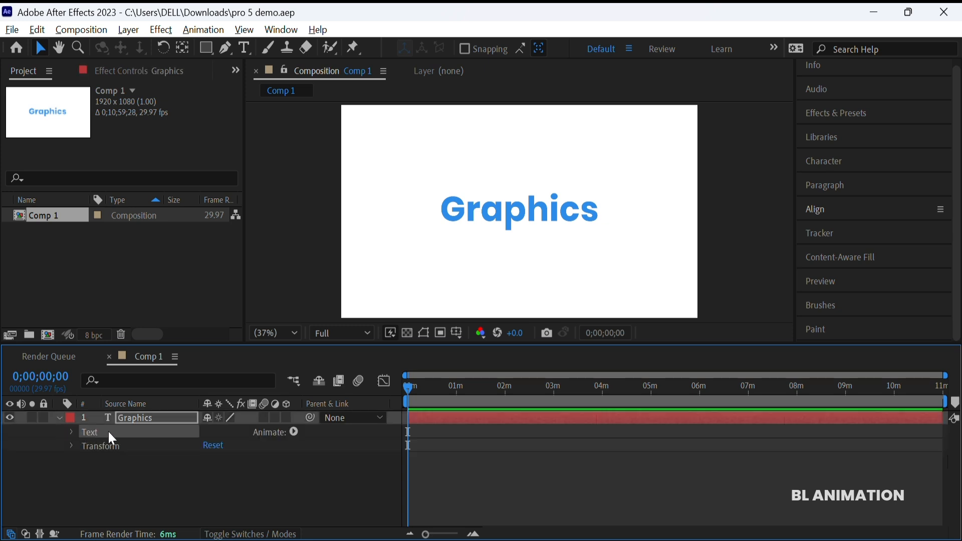
click(72, 433)
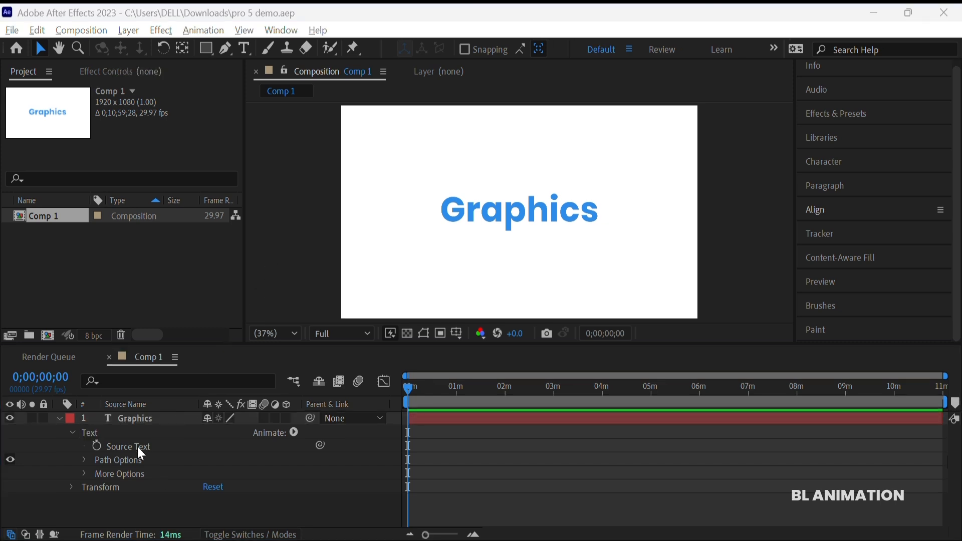
click(138, 446)
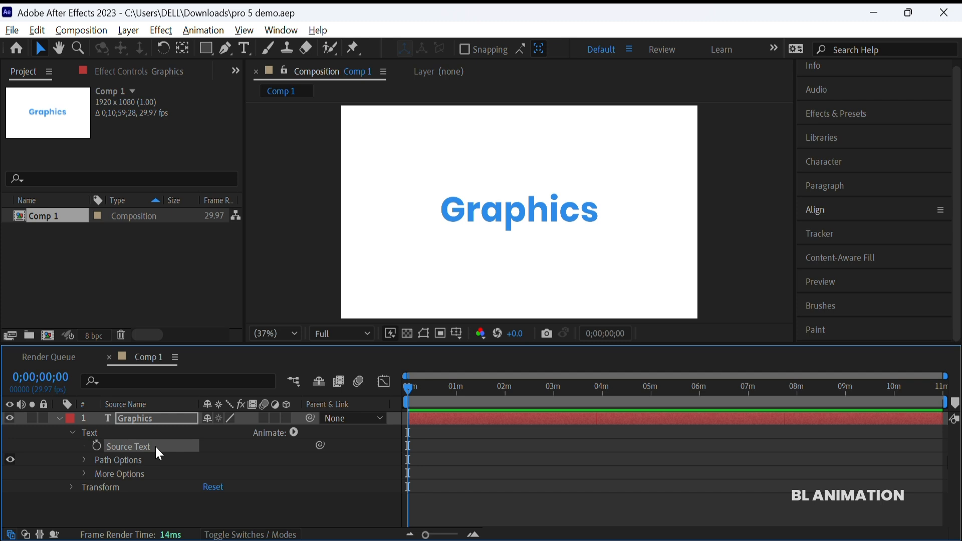
Keyframe Source Text at the start of the timeline, and change the text to DESIGN at 0;00;27;23
click(96, 446)
drag(409, 388, 430, 390)
double_click(494, 213)
text(DESIGN)
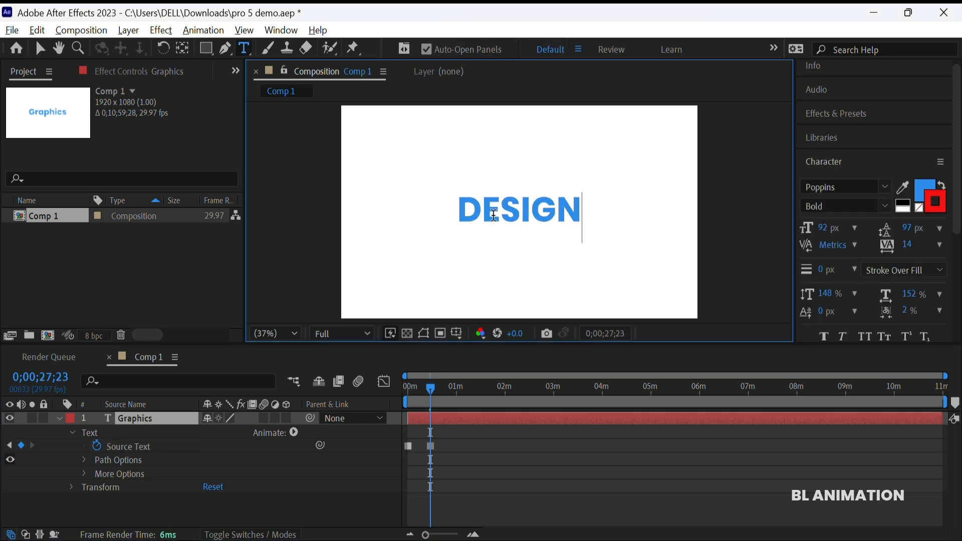
mouse_move(431, 451)
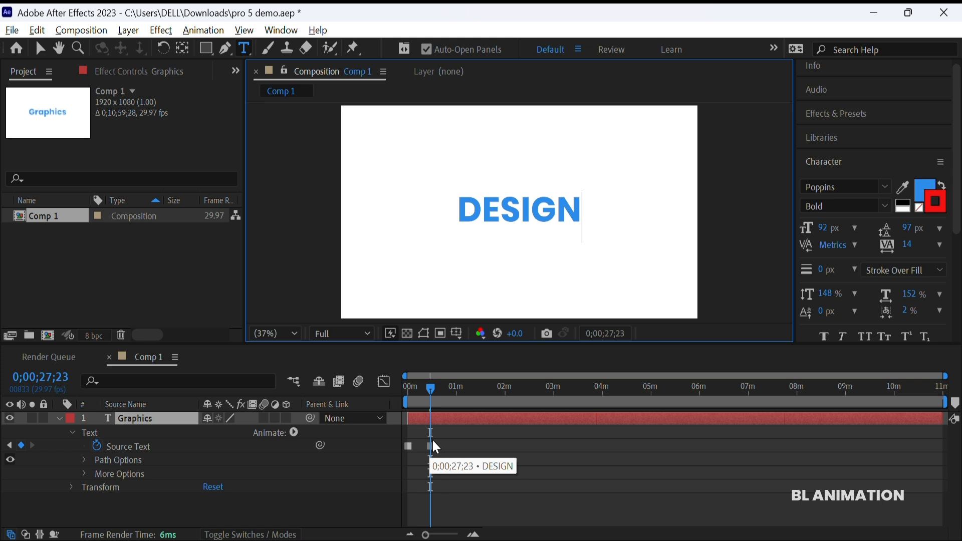
drag(432, 390, 438, 414)
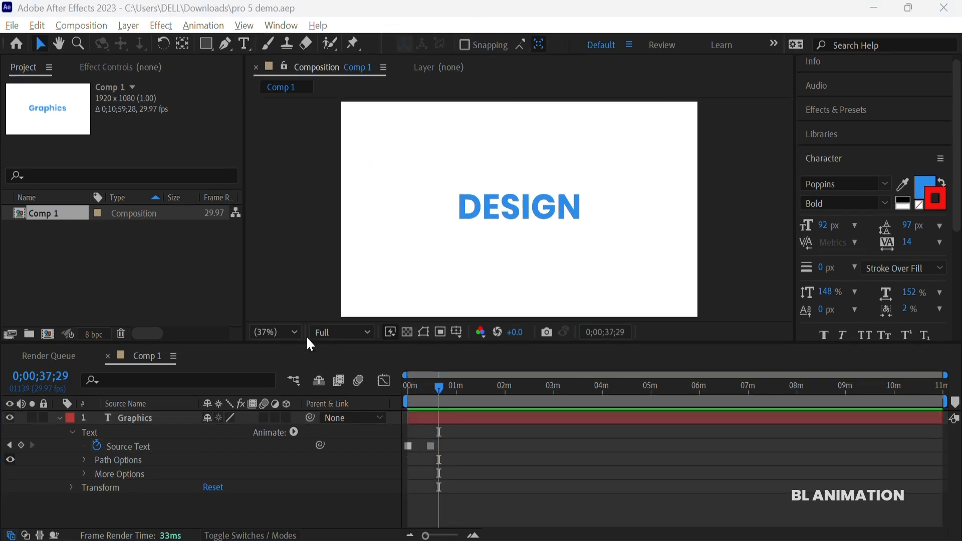
click(294, 432)
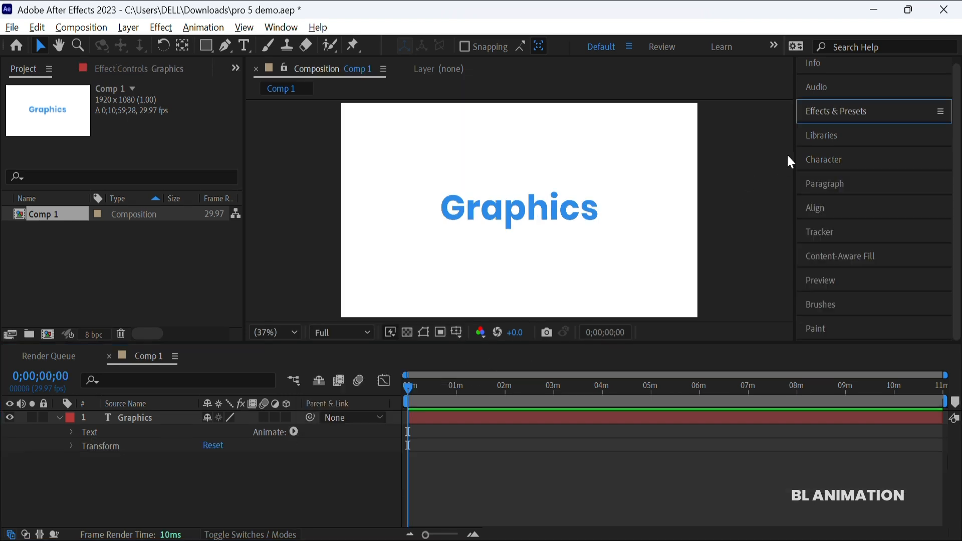
Apply the 3D Basic Position Z Cascade preset from the 3D Text animation presets to the Graphics text
click(832, 110)
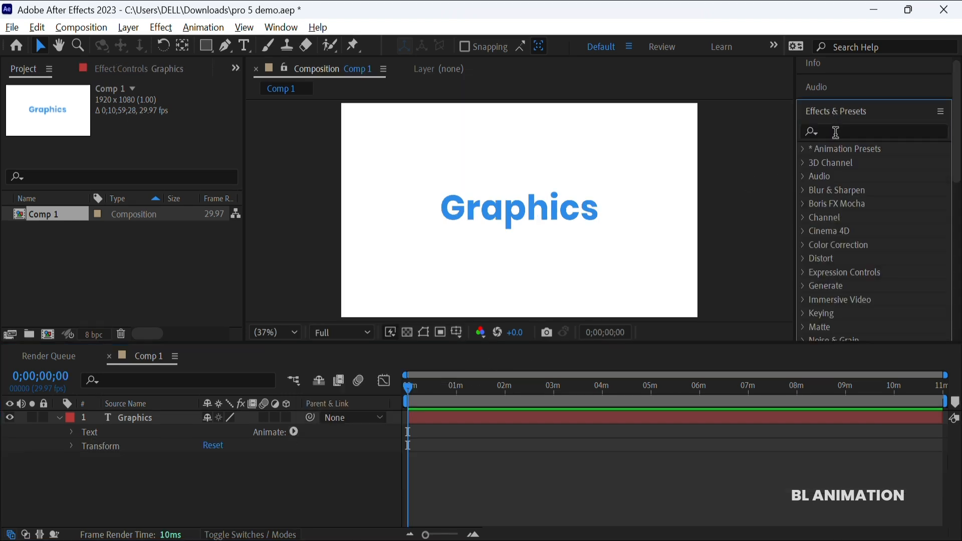
click(805, 150)
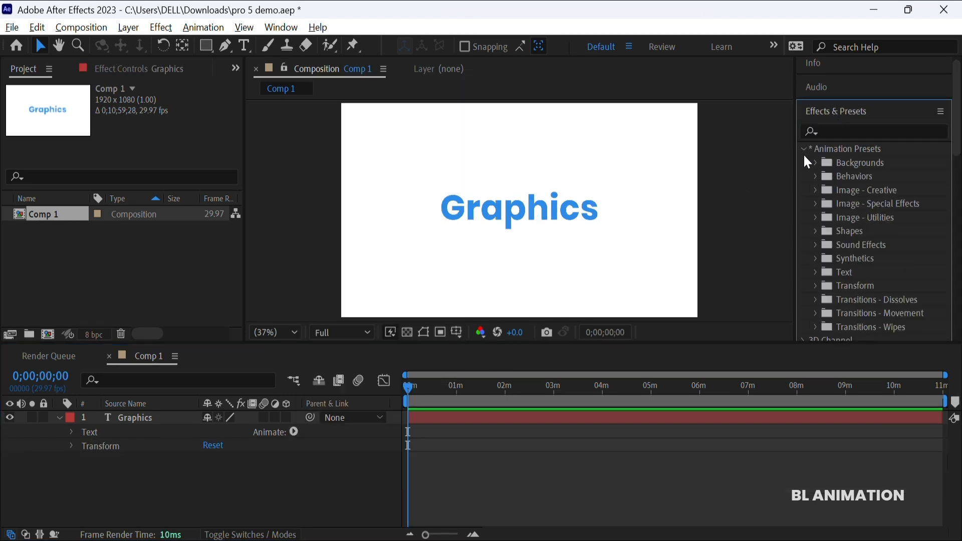
click(817, 273)
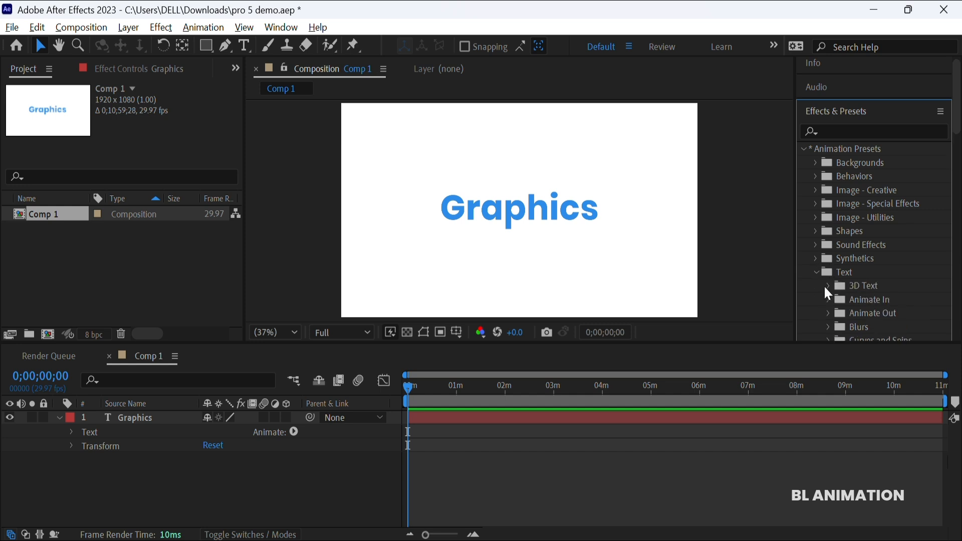
click(828, 286)
click(889, 300)
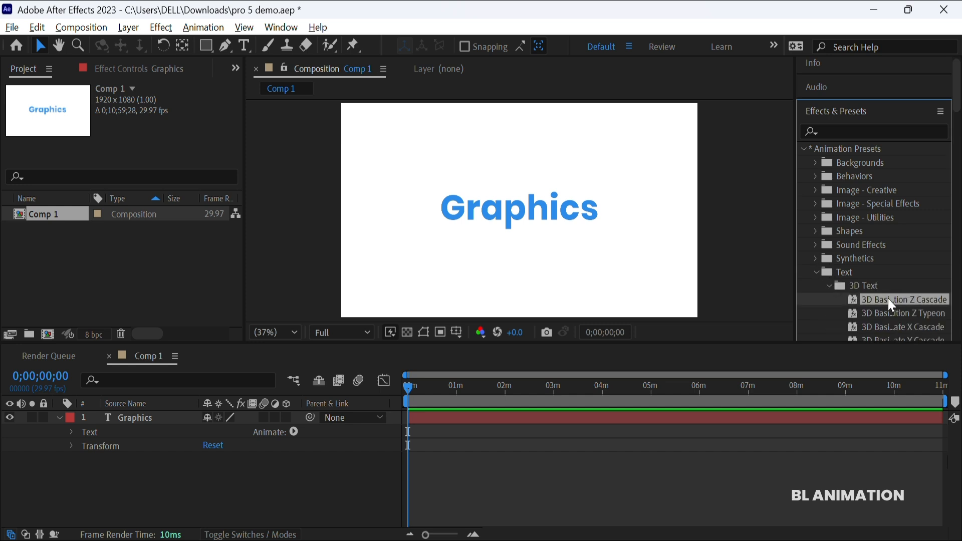
drag(889, 299, 535, 213)
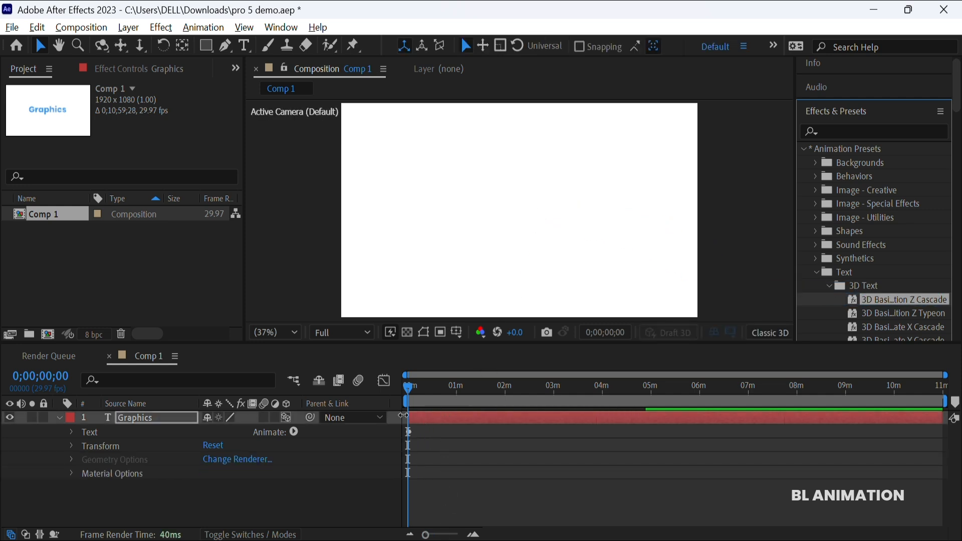
Preview the text animation from the start of the timeline, playing it twice
click(409, 392)
key(space)
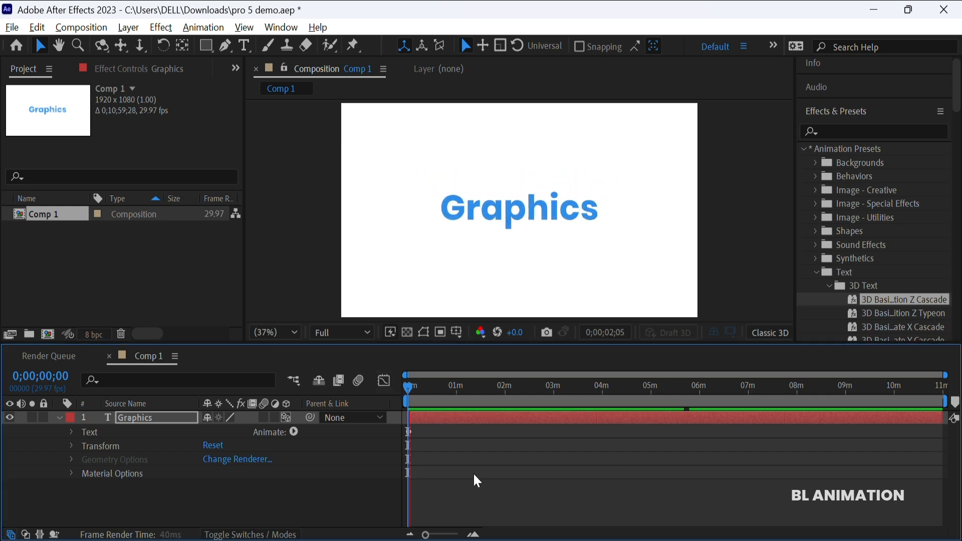
key(space)
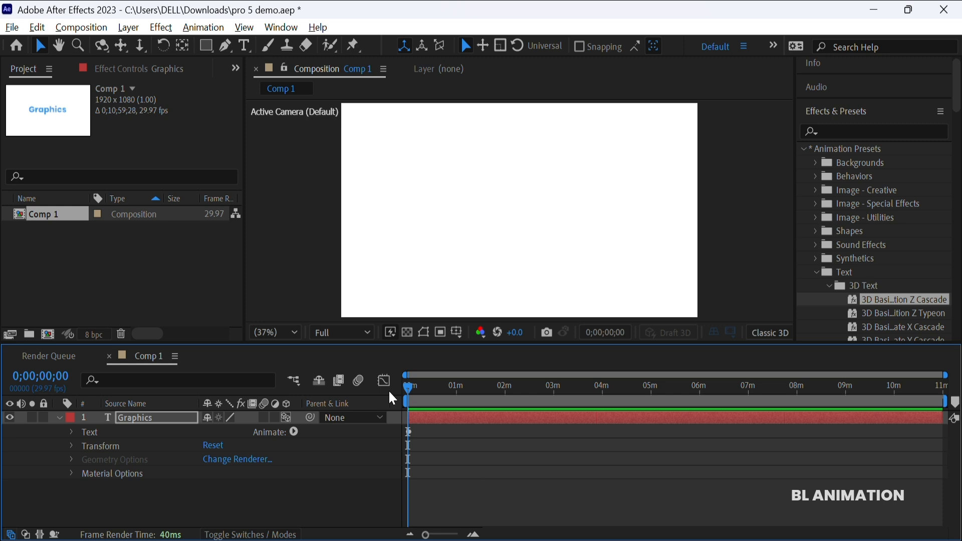
key(space)
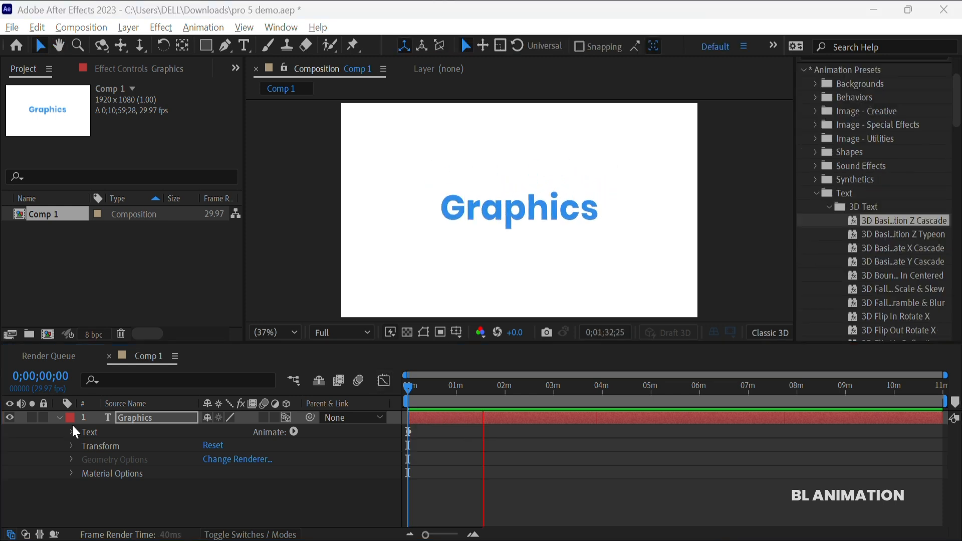
Try Y Position values of -30 and -82 for Animator 1 on the Graphics text, and undo the position change
click(72, 432)
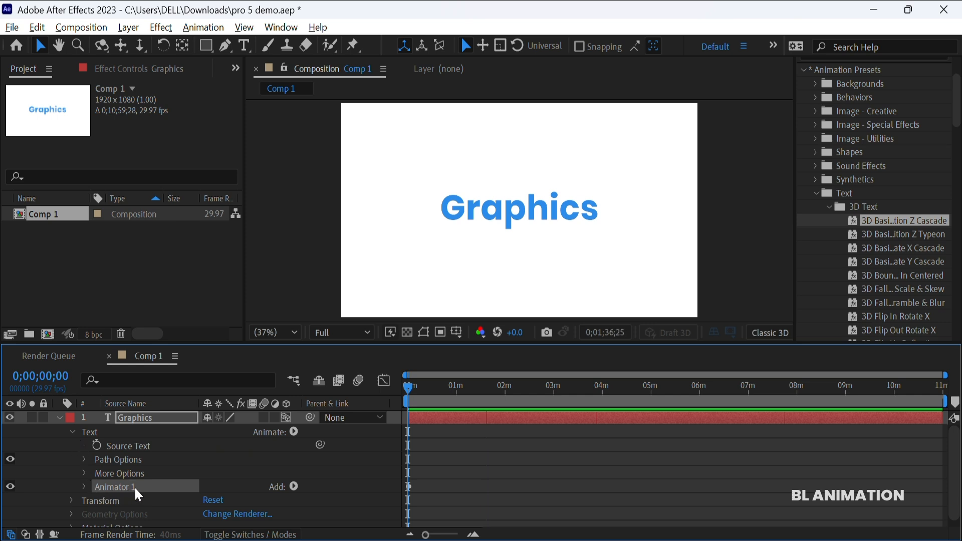
click(82, 487)
click(228, 466)
text(-30)
key(Return)
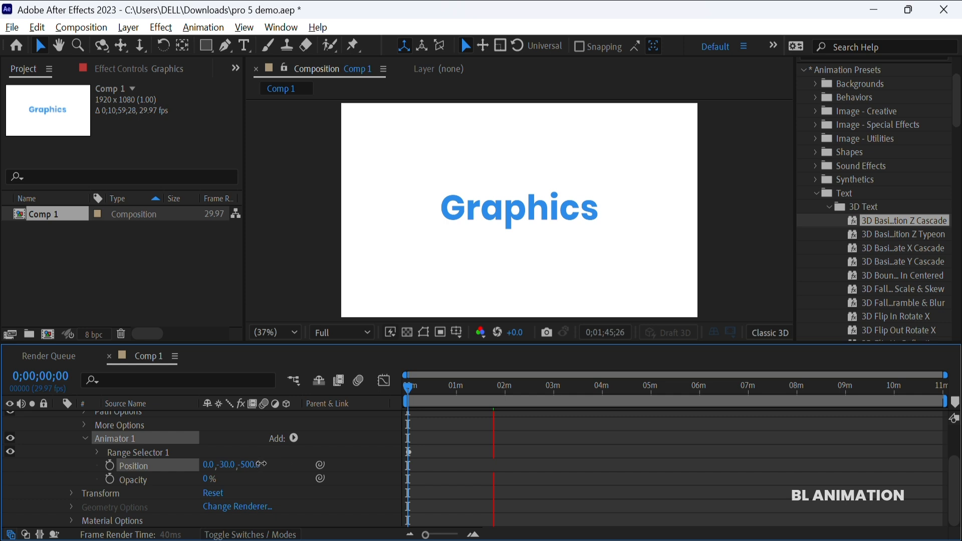
drag(225, 464, 293, 464)
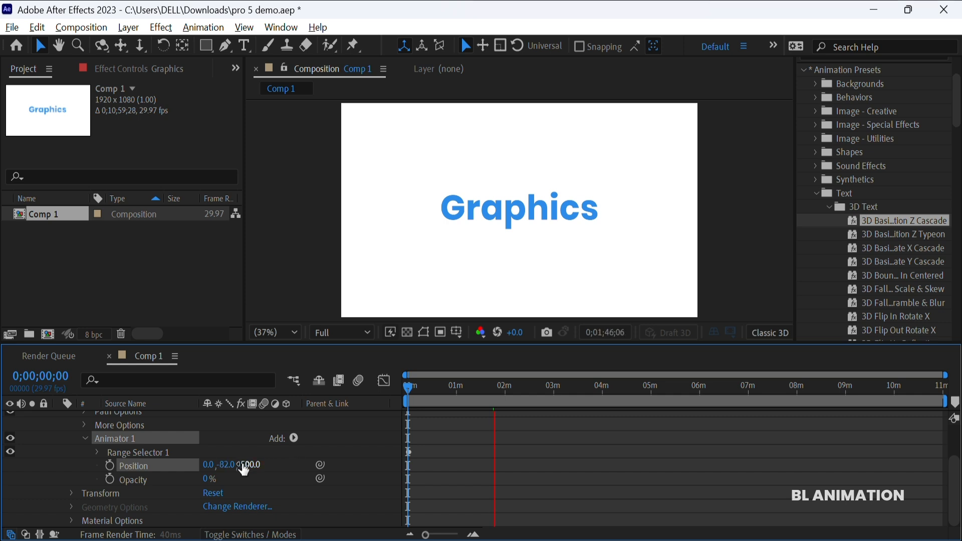
key(ctrl+z)
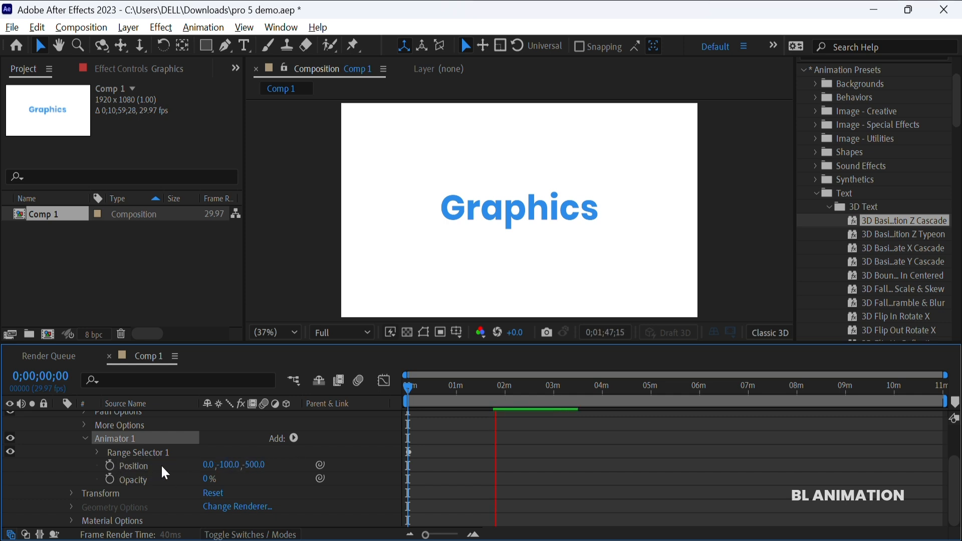
mouse_move(226, 465)
mouse_down()
mouse_move(273, 467)
mouse_move(240, 468)
mouse_up()
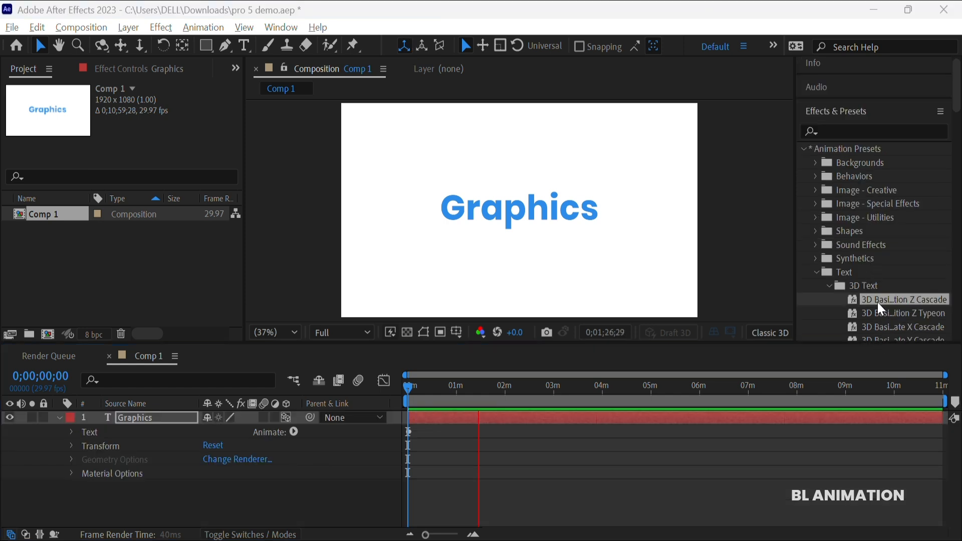
scroll(881, 308, down, 3)
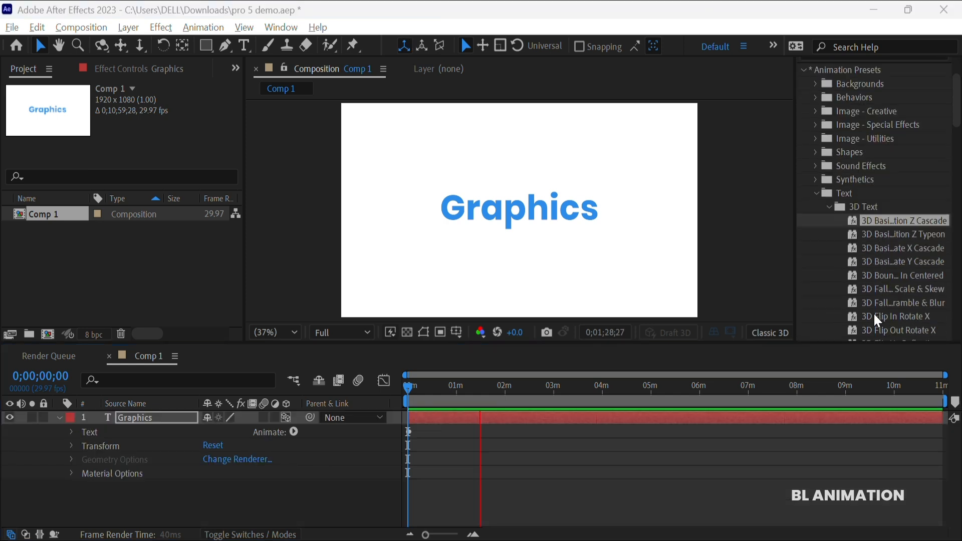
scroll(876, 313, up, 3)
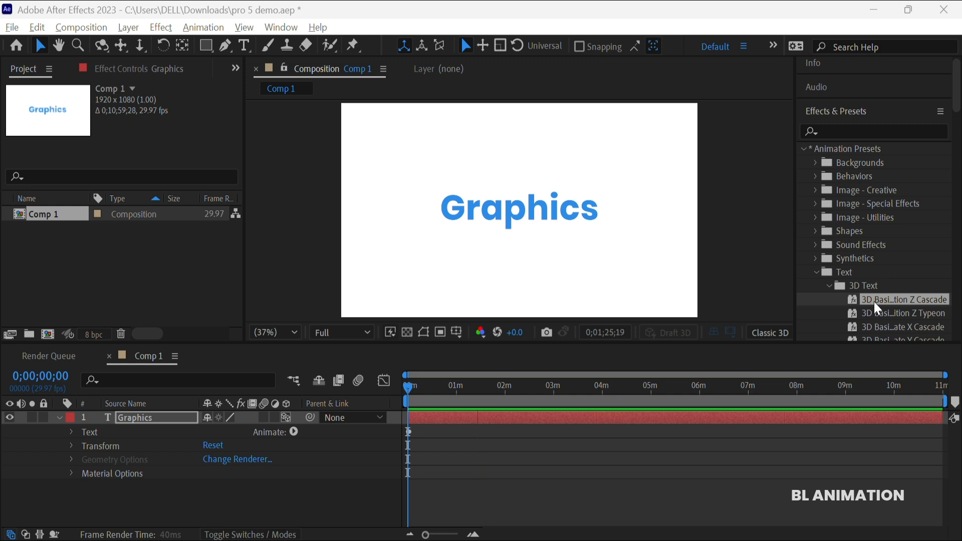
scroll(881, 308, down, 3)
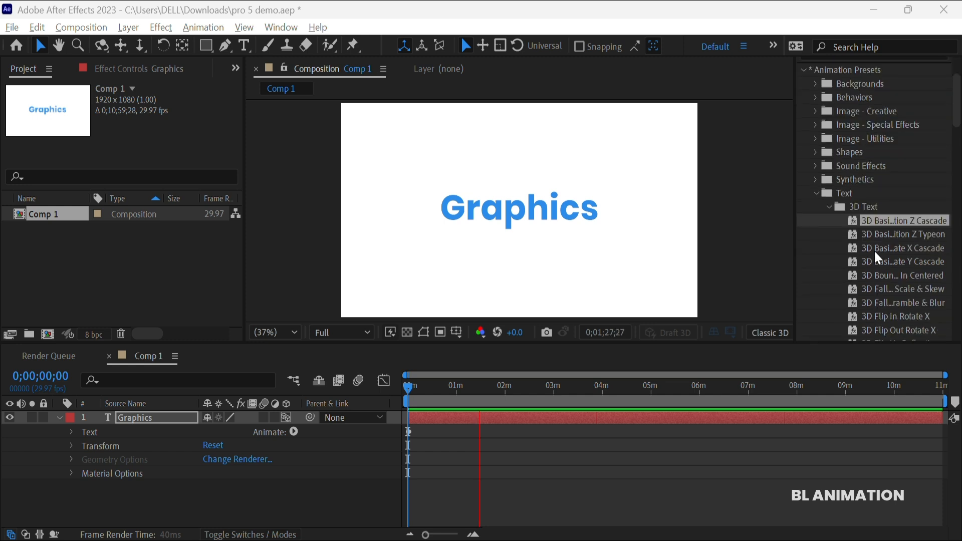
scroll(879, 251, up, 3)
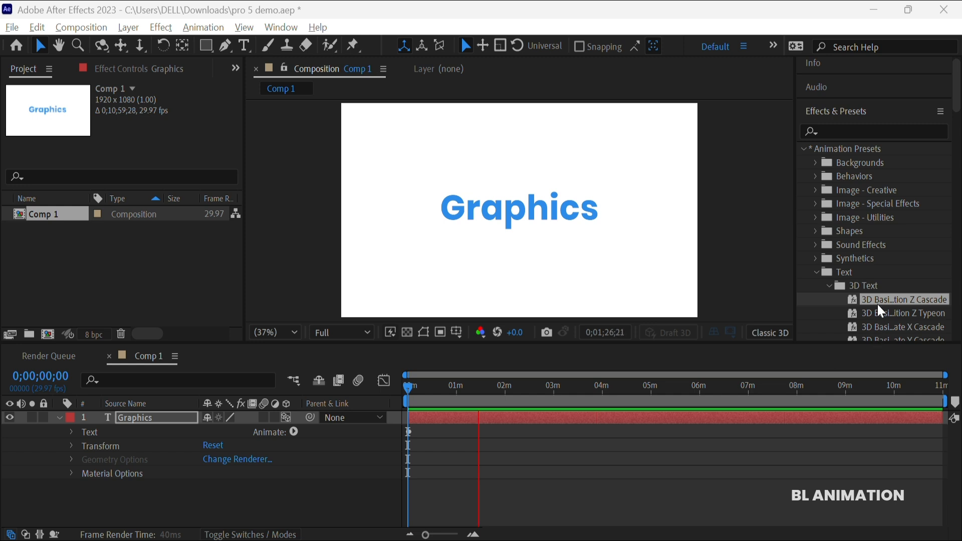
scroll(879, 308, down, 3)
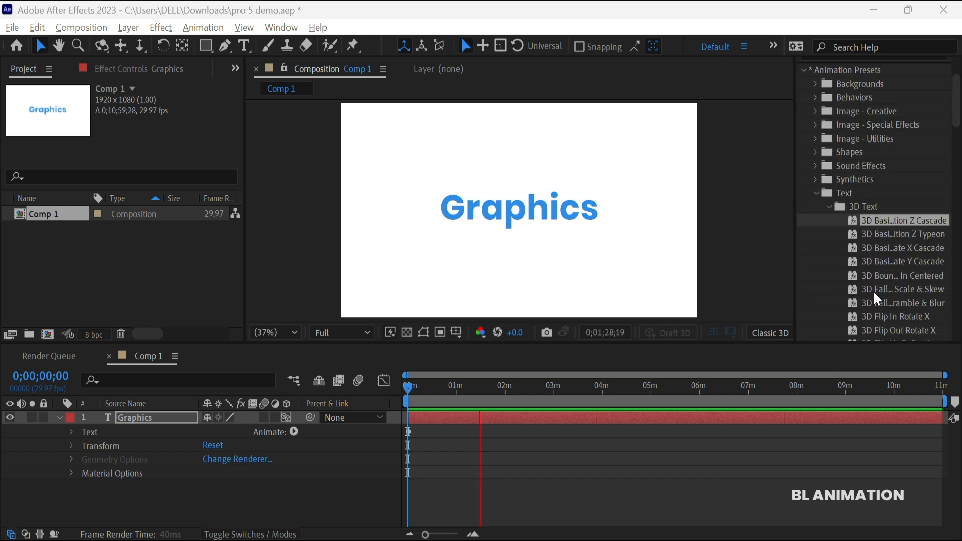
scroll(876, 321, up, 3)
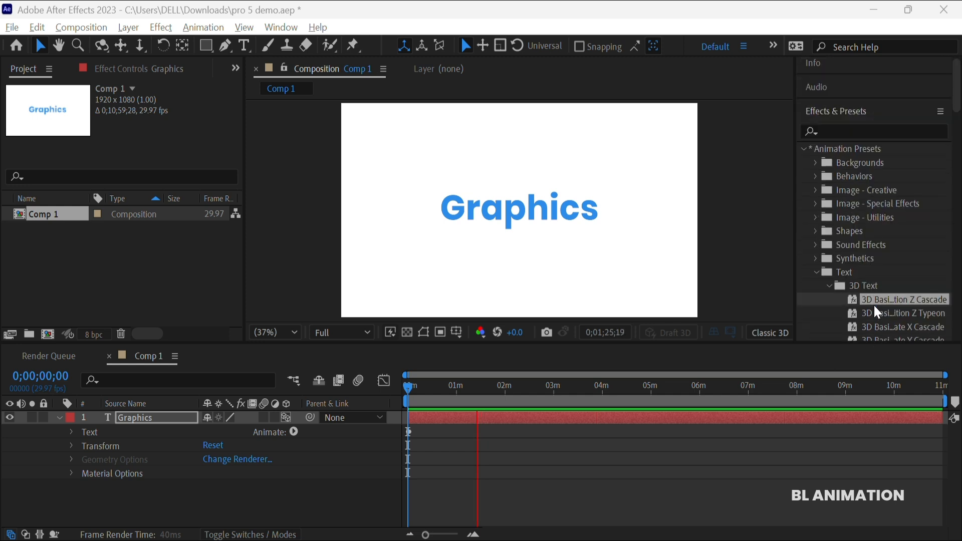
scroll(880, 309, down, 3)
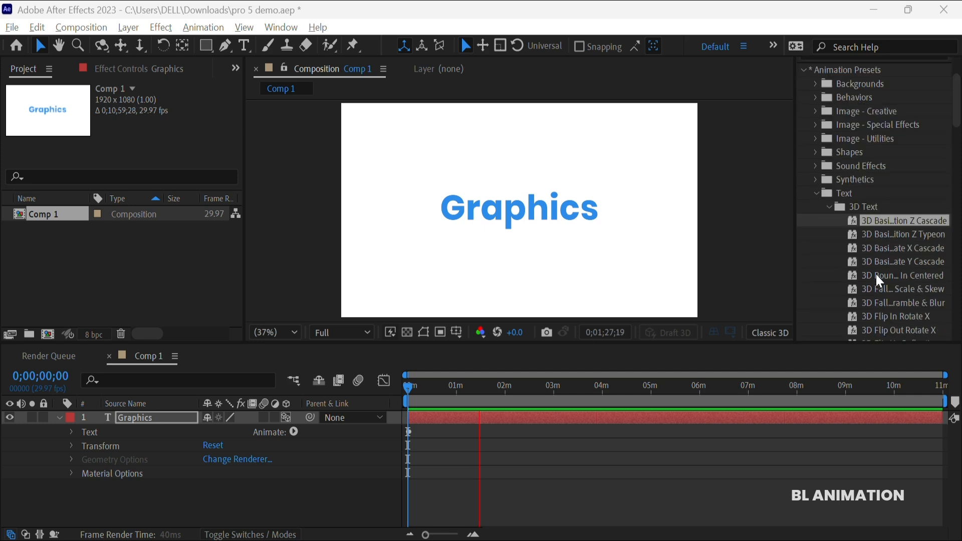
scroll(877, 321, up, 3)
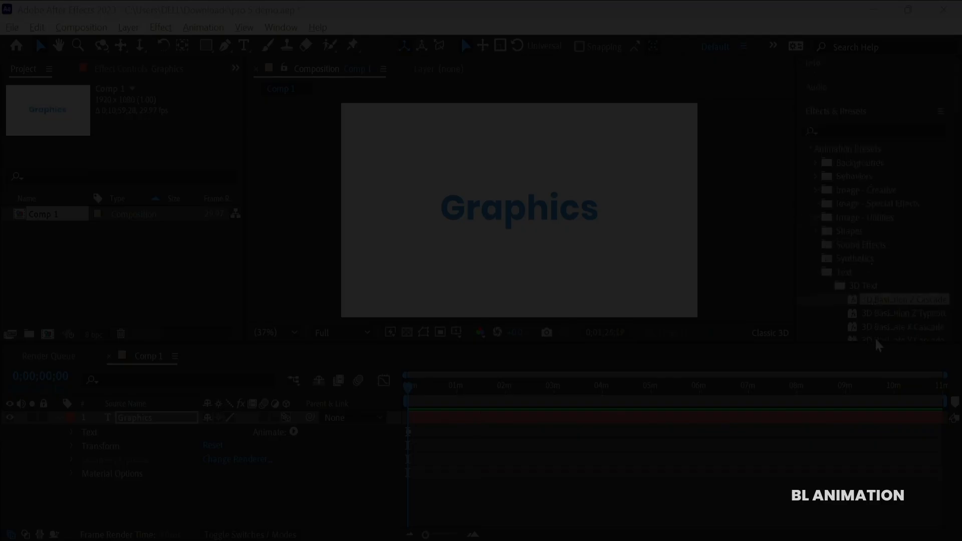
scroll(878, 321, down, 3)
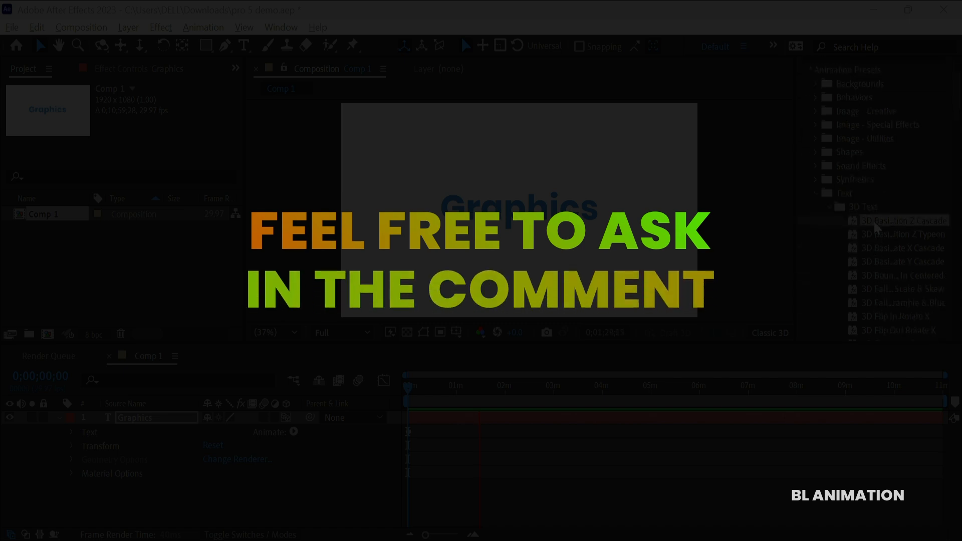
scroll(878, 241, up, 3)
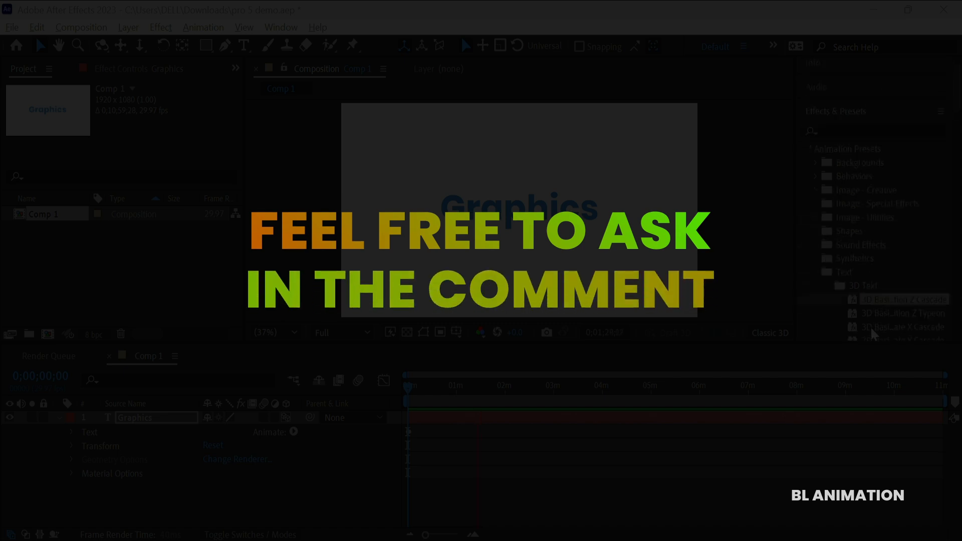